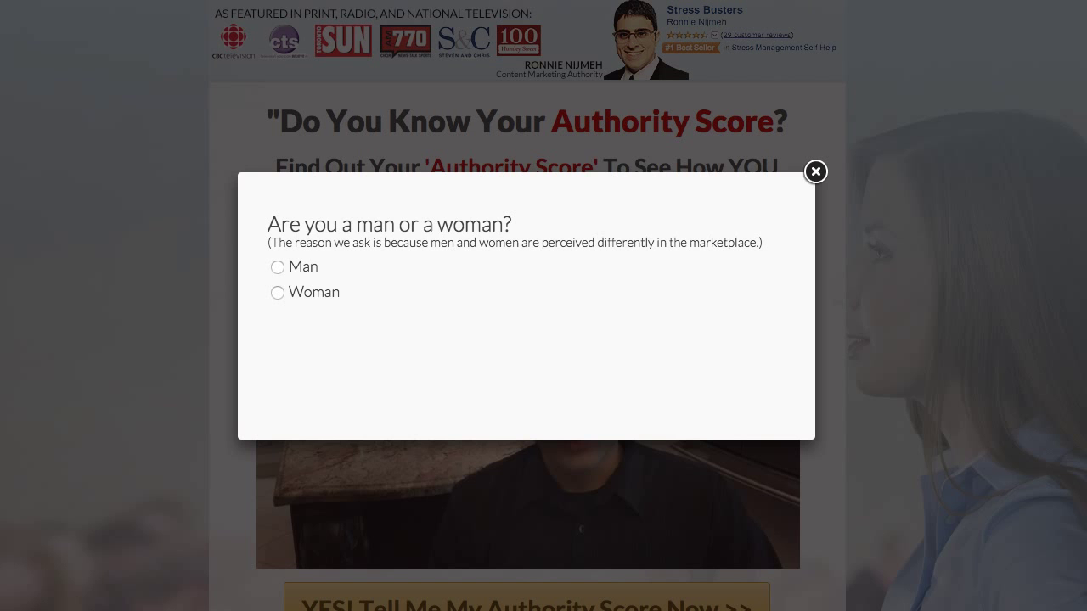
- Dismiss the gender quiz popup to view the landing page's intro video and YES button
click(816, 172)
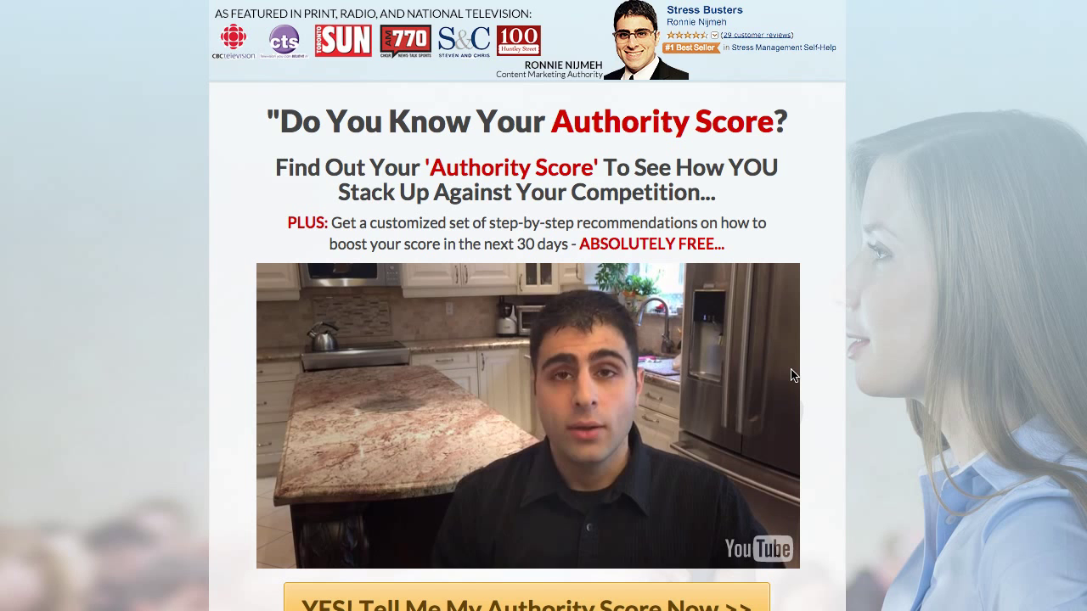
scroll(608, 438, down, 2)
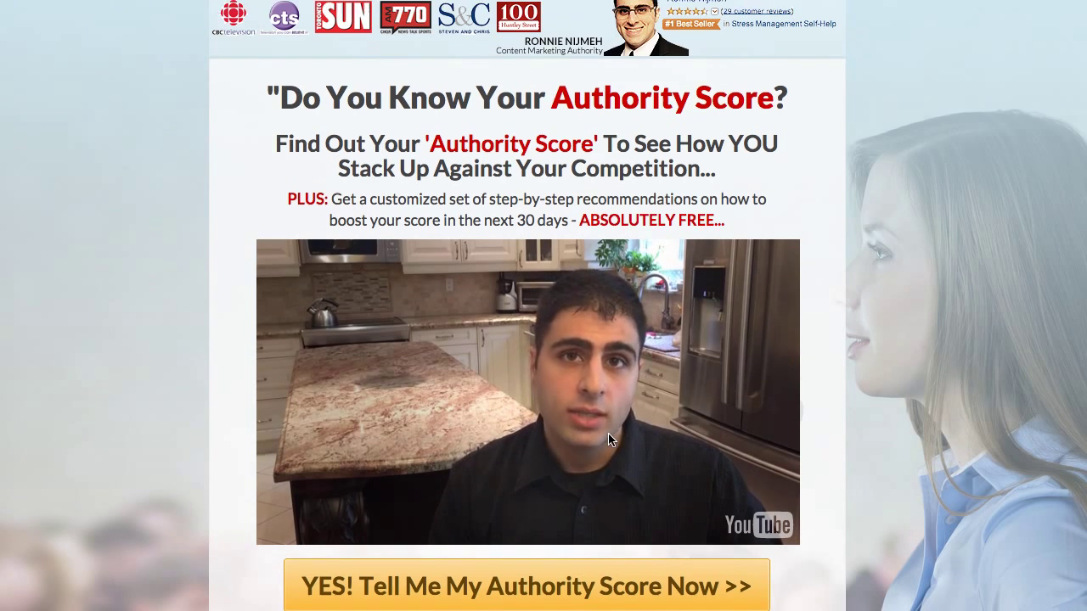
scroll(608, 435, down, 2)
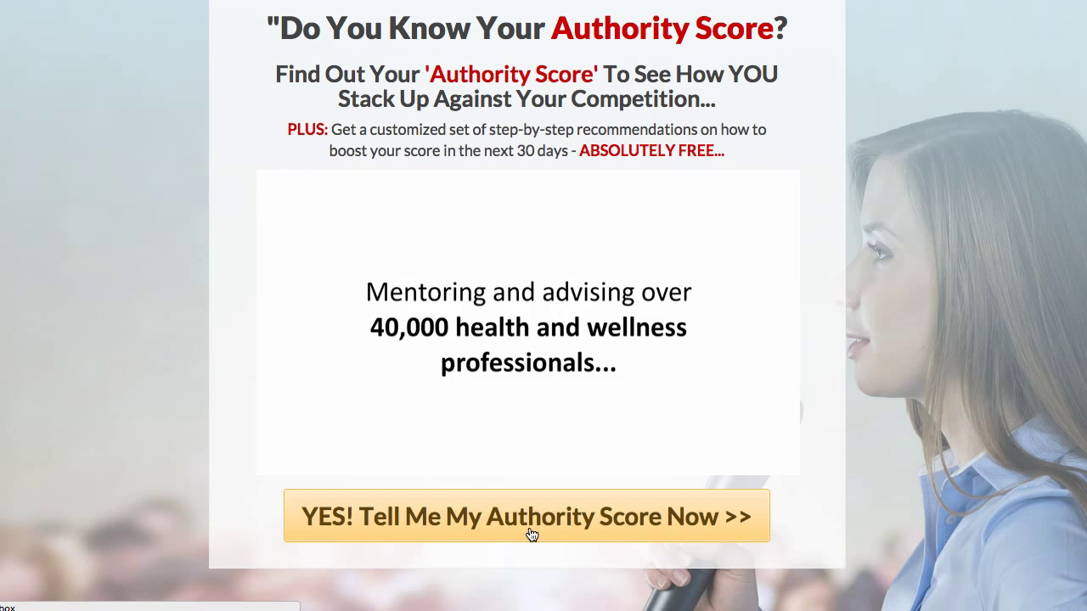
- Start the Authority Score quiz and answer gender, Author/Speaker profession and education
click(531, 534)
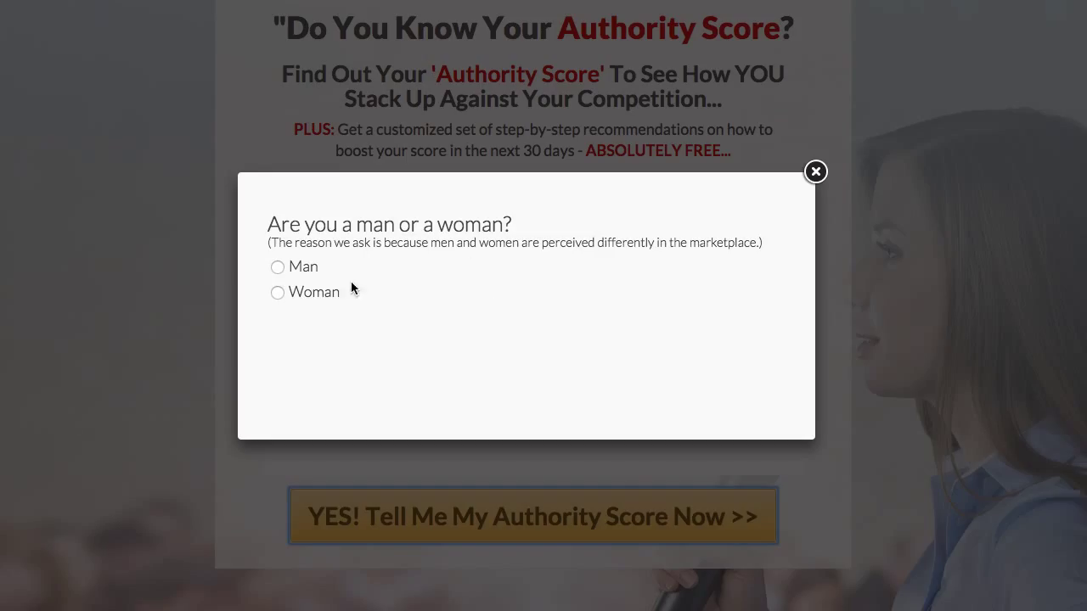
click(310, 271)
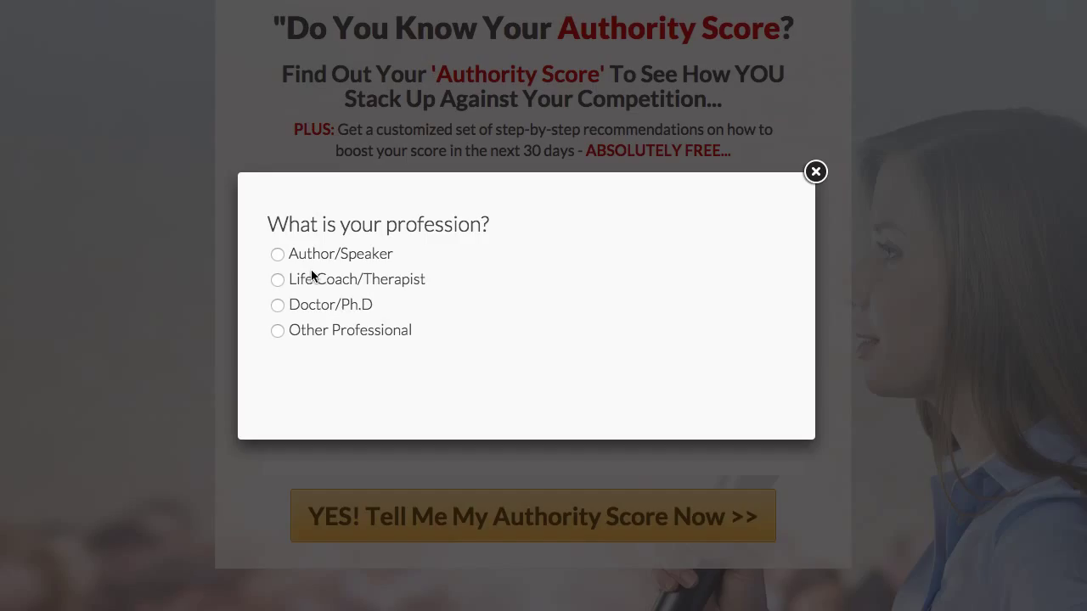
click(390, 247)
click(389, 303)
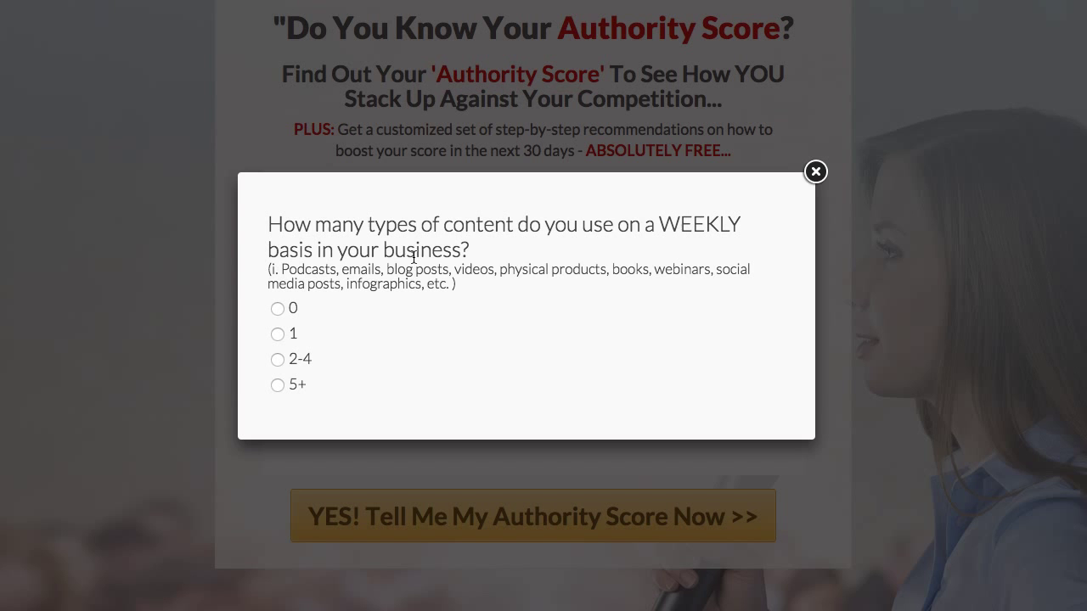
- Answer 1 for weekly content types, then the following questions through YouTube videos
click(291, 332)
click(297, 332)
click(300, 302)
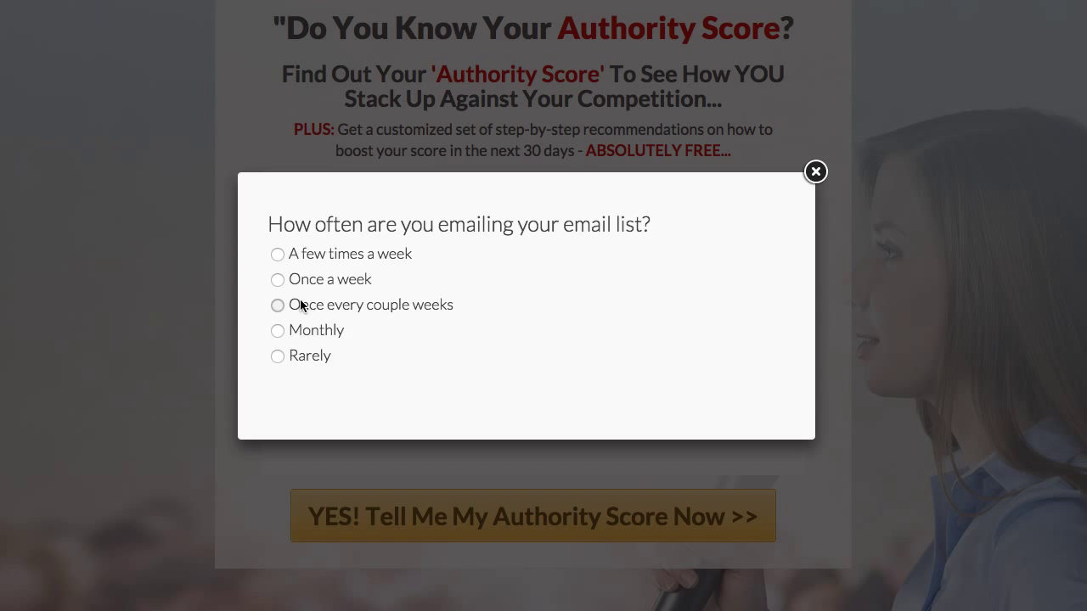
click(300, 304)
click(301, 304)
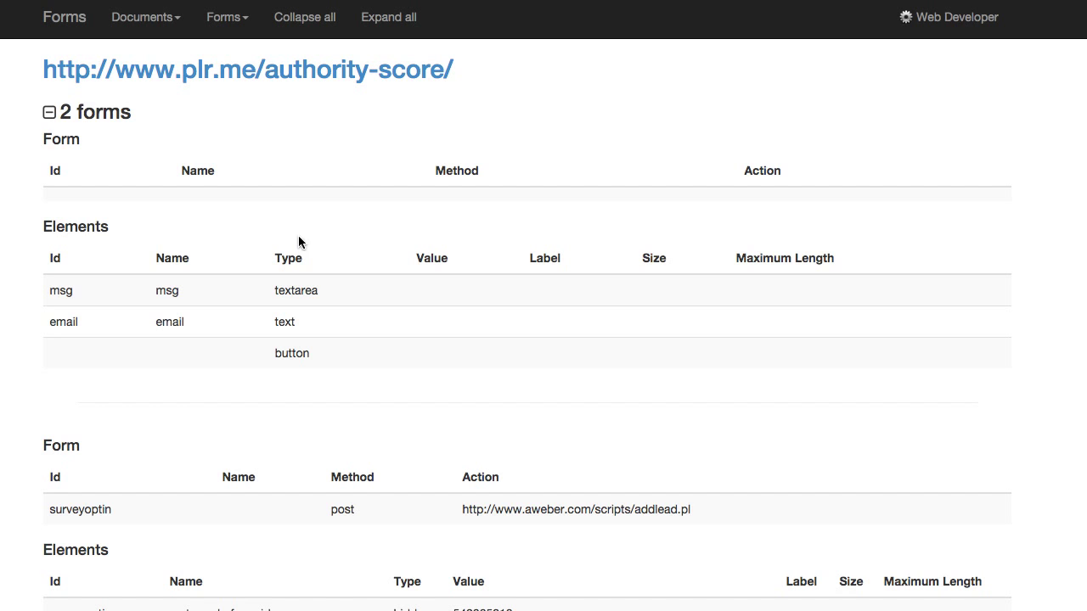
- Highlight the hidden total_score_field row and its value 73 in the form report
scroll(653, 265, down, 5)
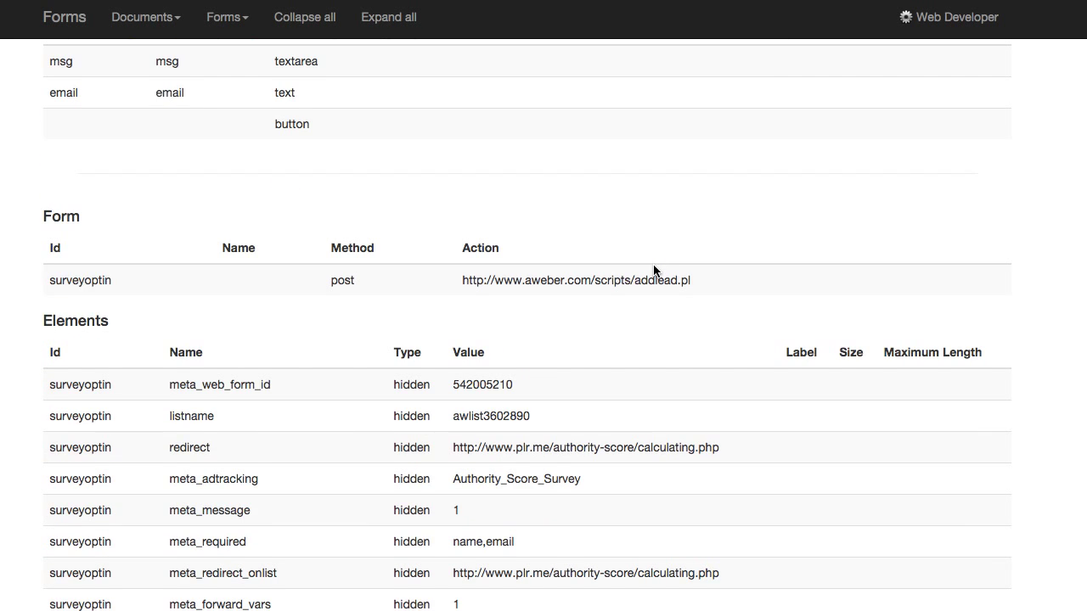
scroll(653, 270, down, 2)
scroll(653, 264, down, 2)
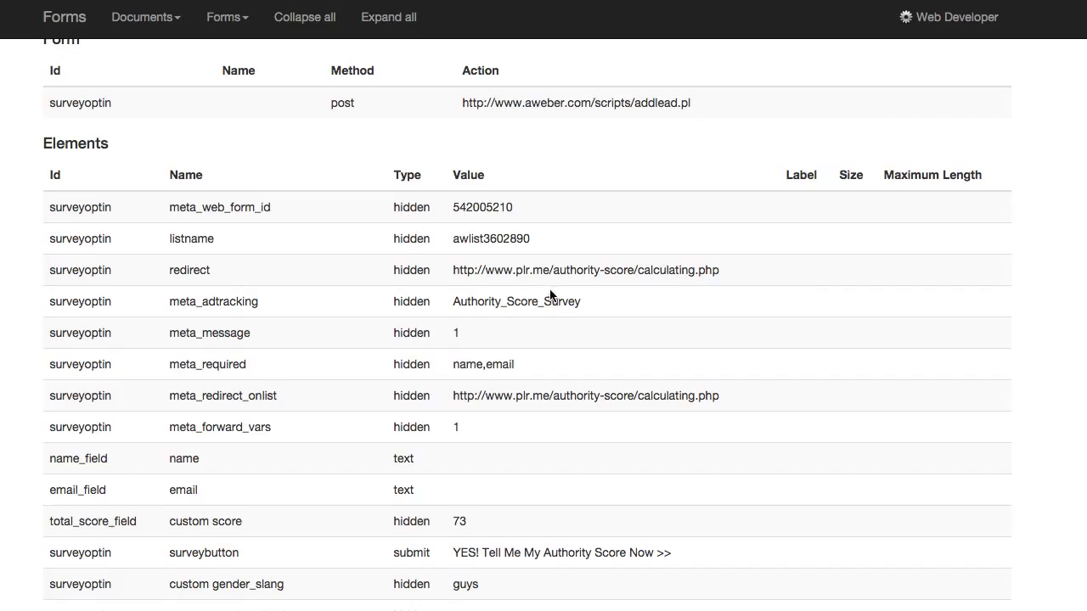
scroll(613, 378, down, 2)
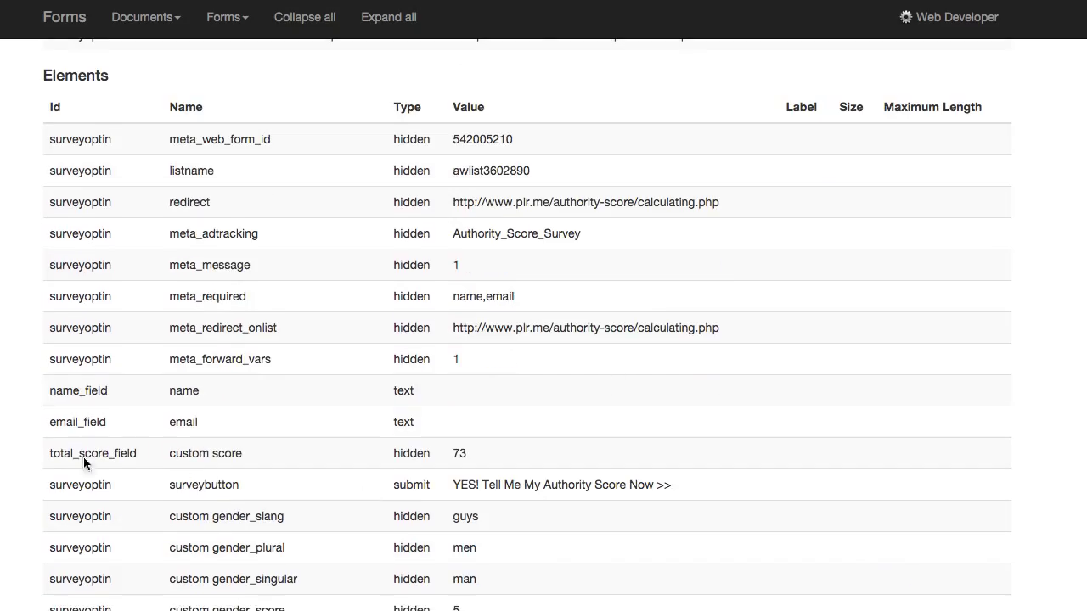
drag(49, 453, 481, 460)
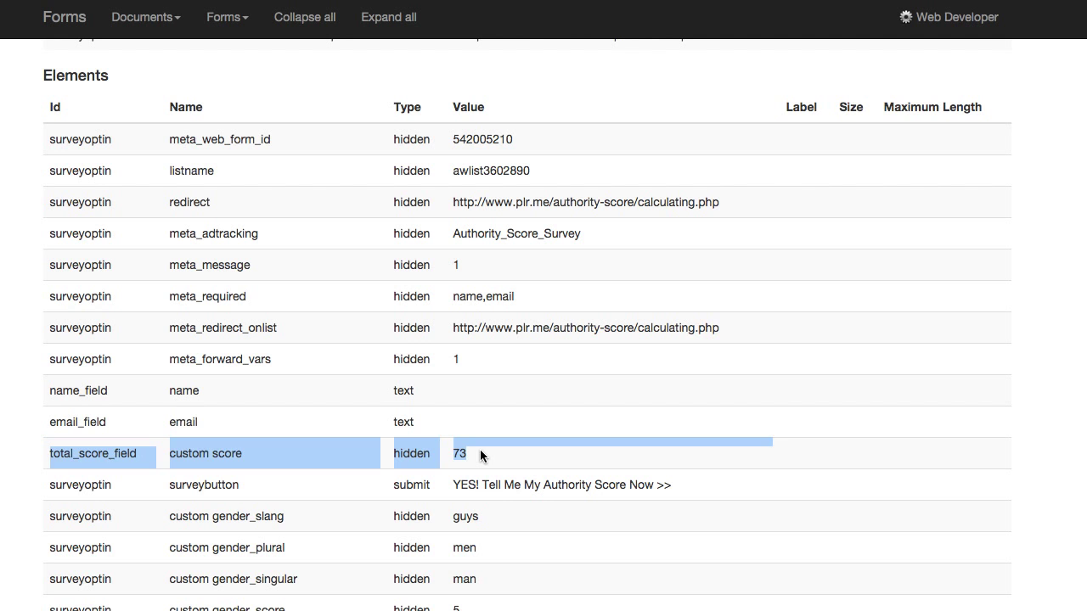
drag(479, 456, 452, 453)
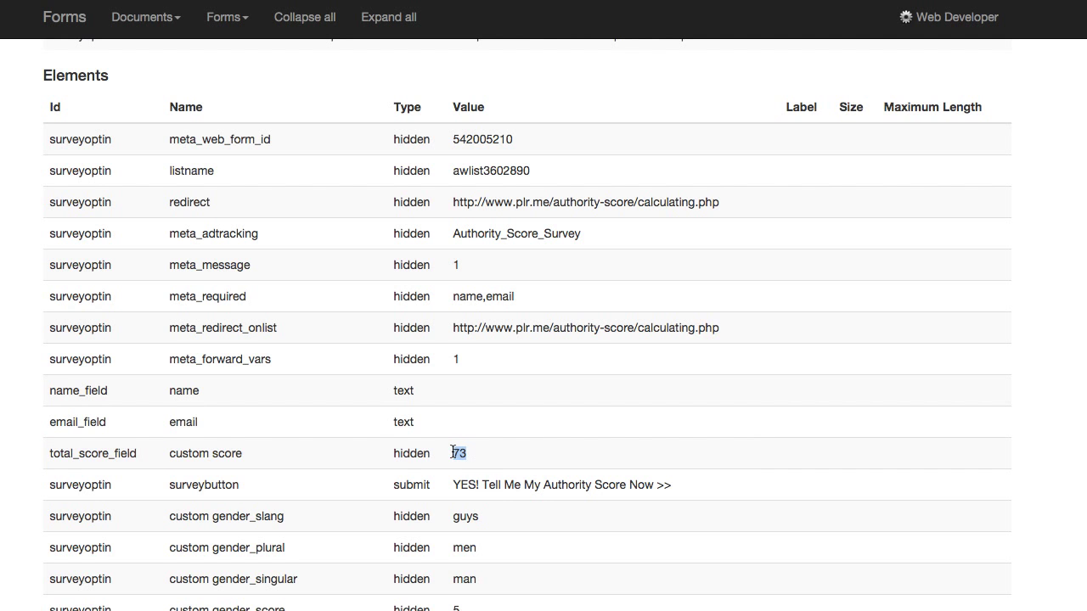
- Highlight the four custom gender rows: slang, plural, singular and score
scroll(453, 452, down, 3)
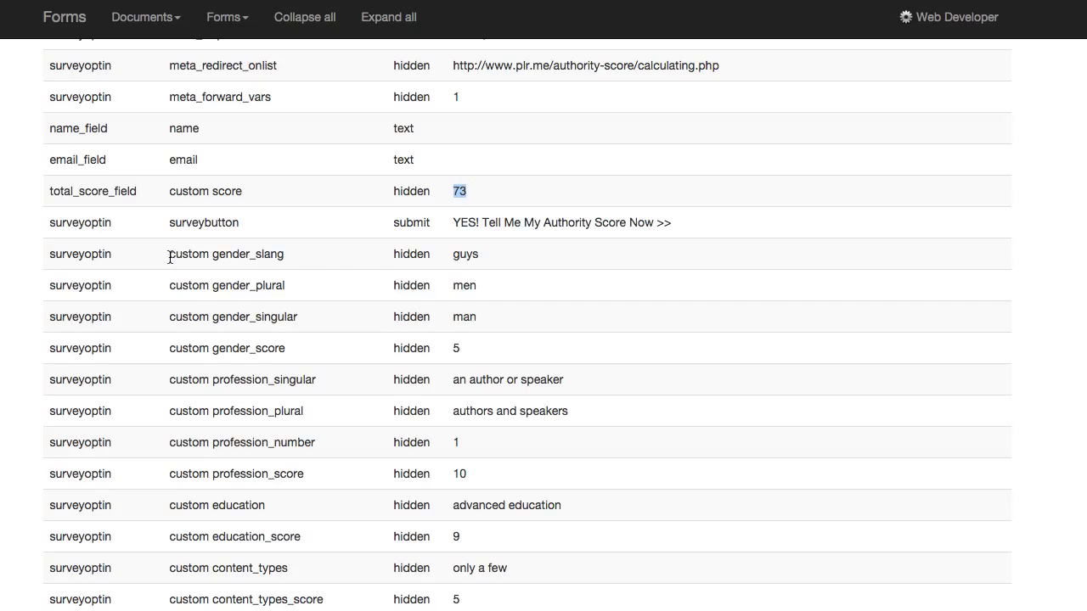
drag(170, 257, 549, 334)
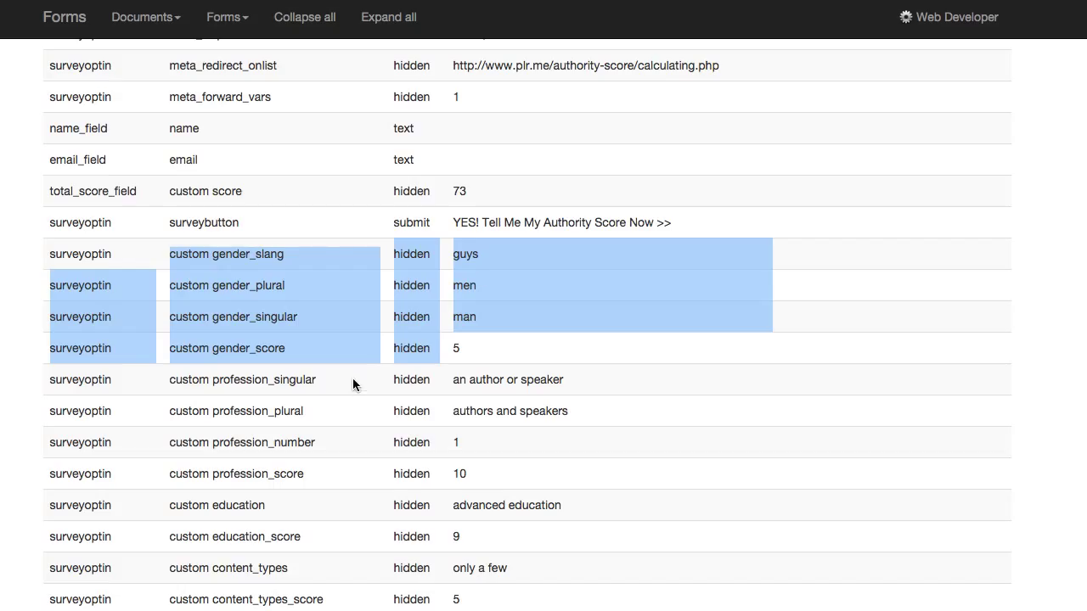
scroll(448, 335, down, 2)
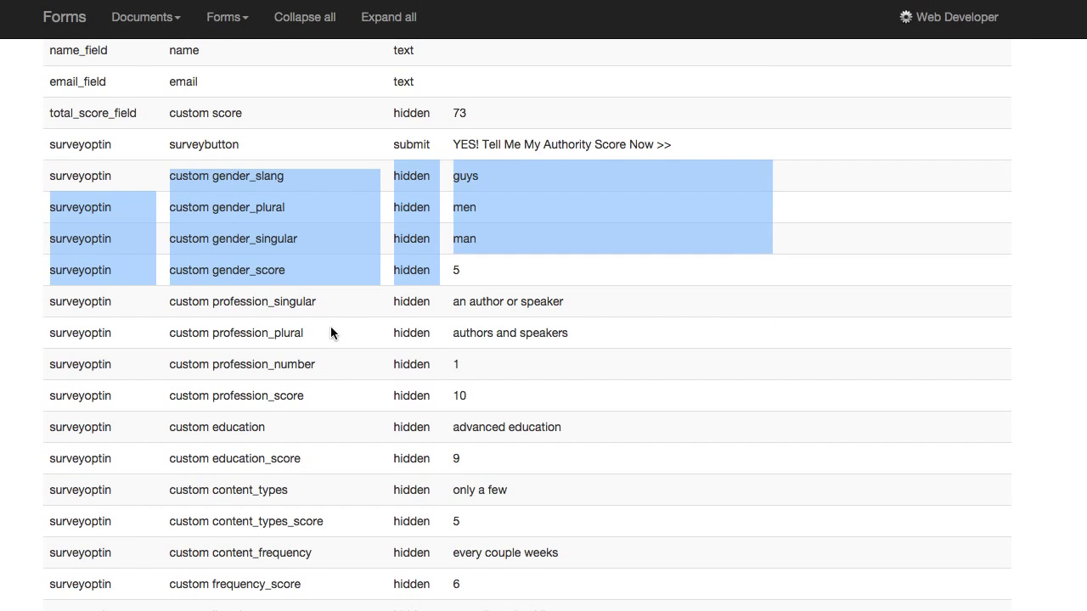
drag(422, 270, 160, 264)
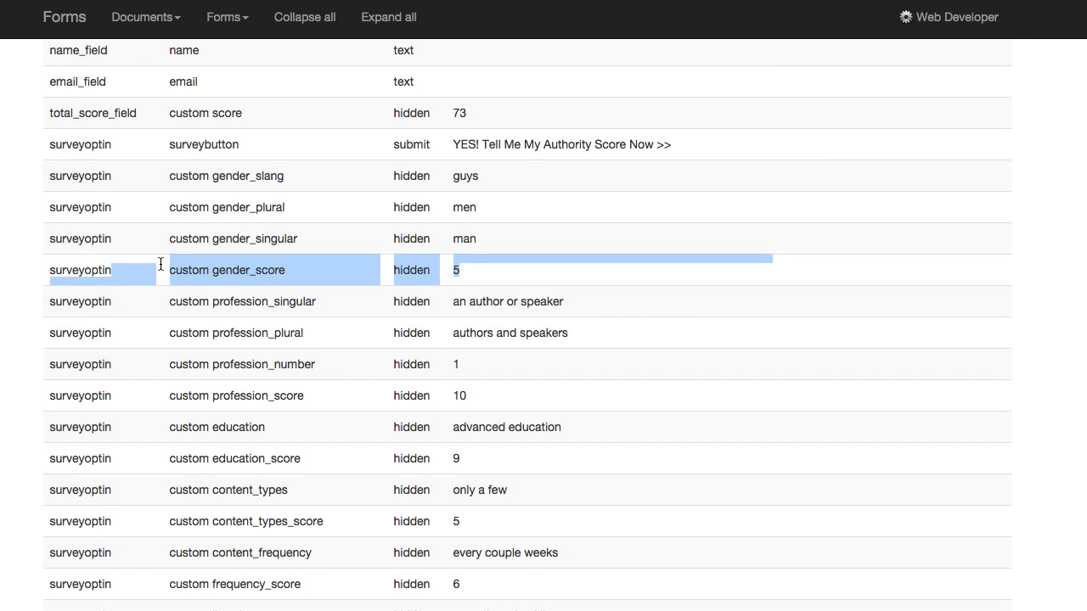
click(551, 277)
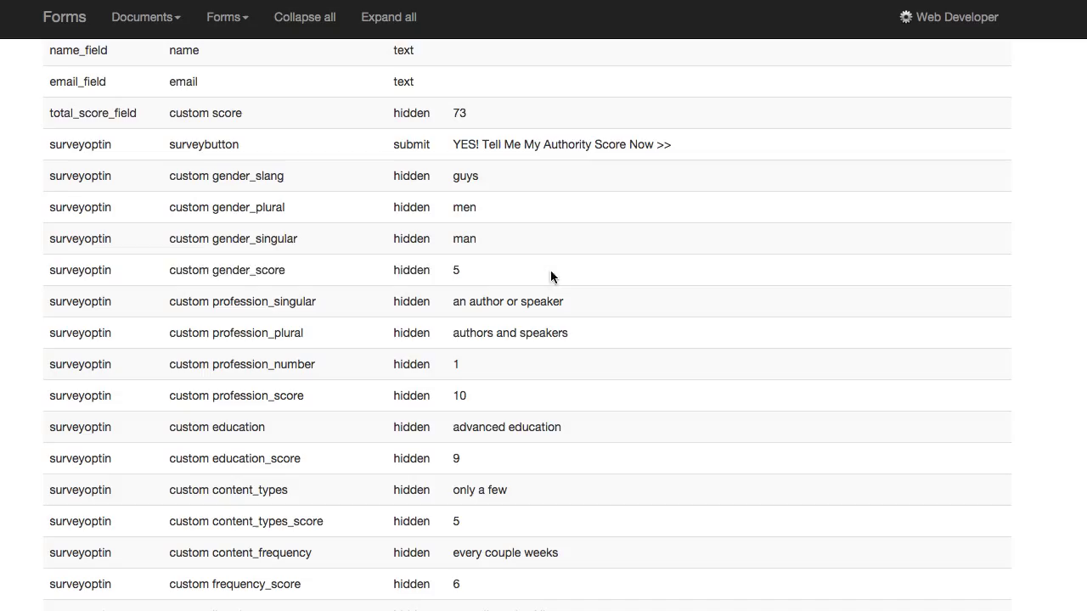
drag(551, 276, 135, 268)
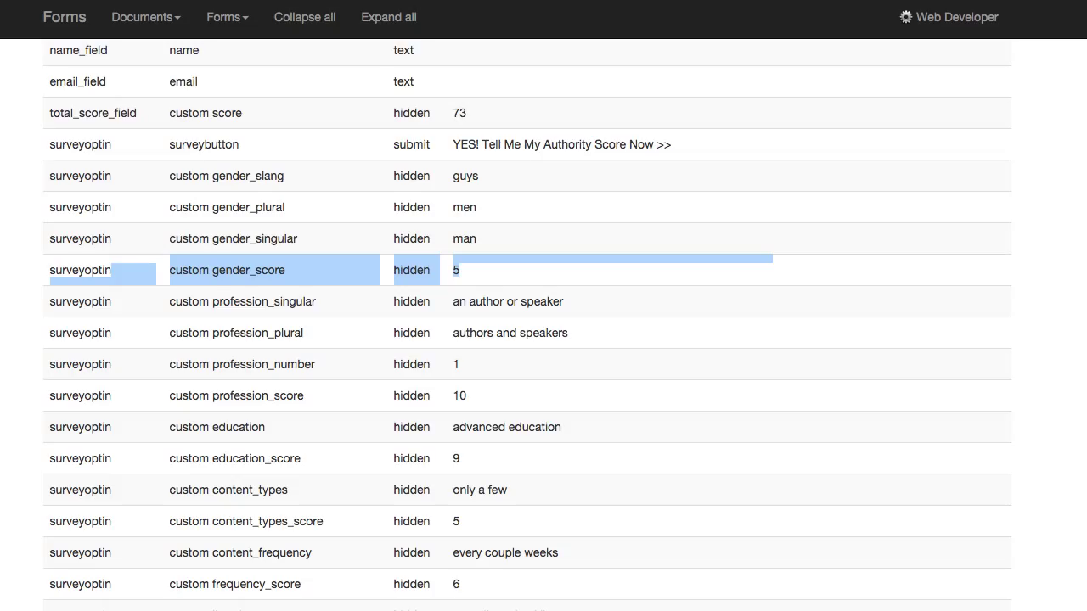
click(325, 301)
mouse_move(181, 297)
mouse_down()
mouse_move(640, 376)
mouse_move(638, 390)
mouse_up()
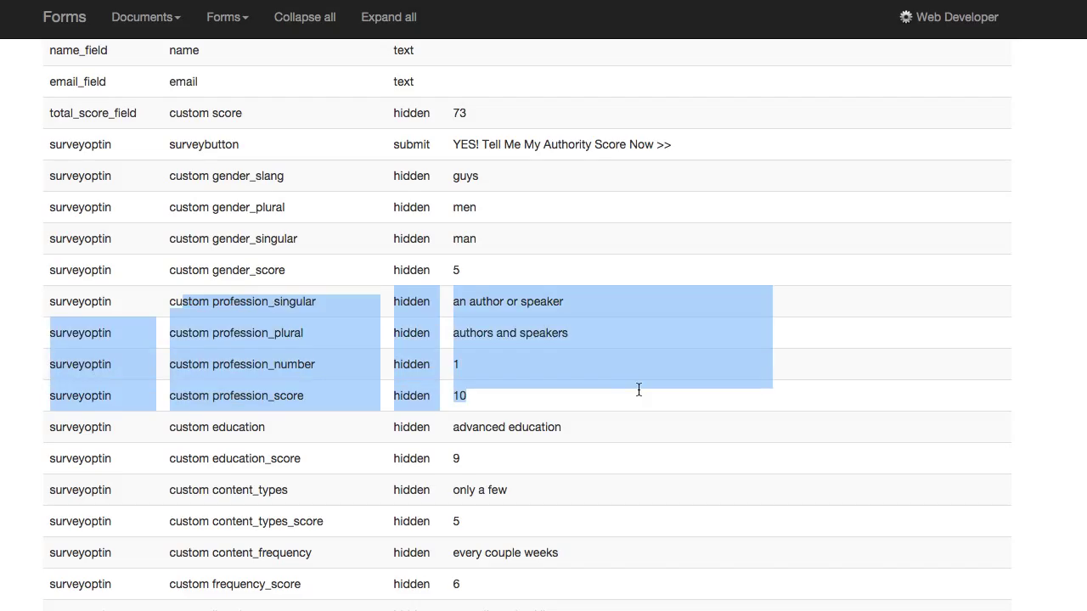
click(527, 337)
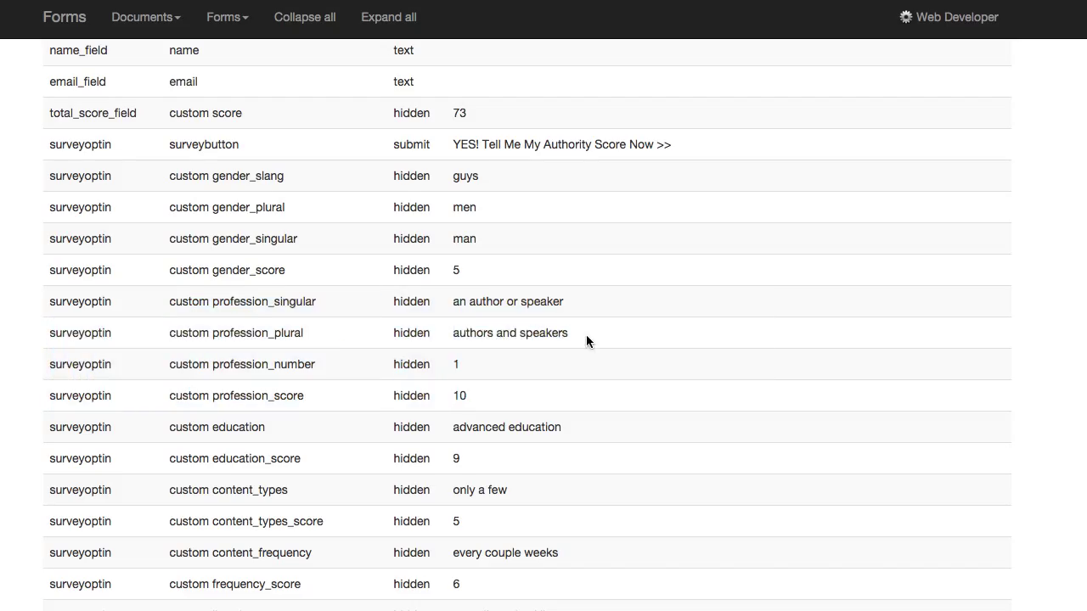
drag(213, 301, 695, 328)
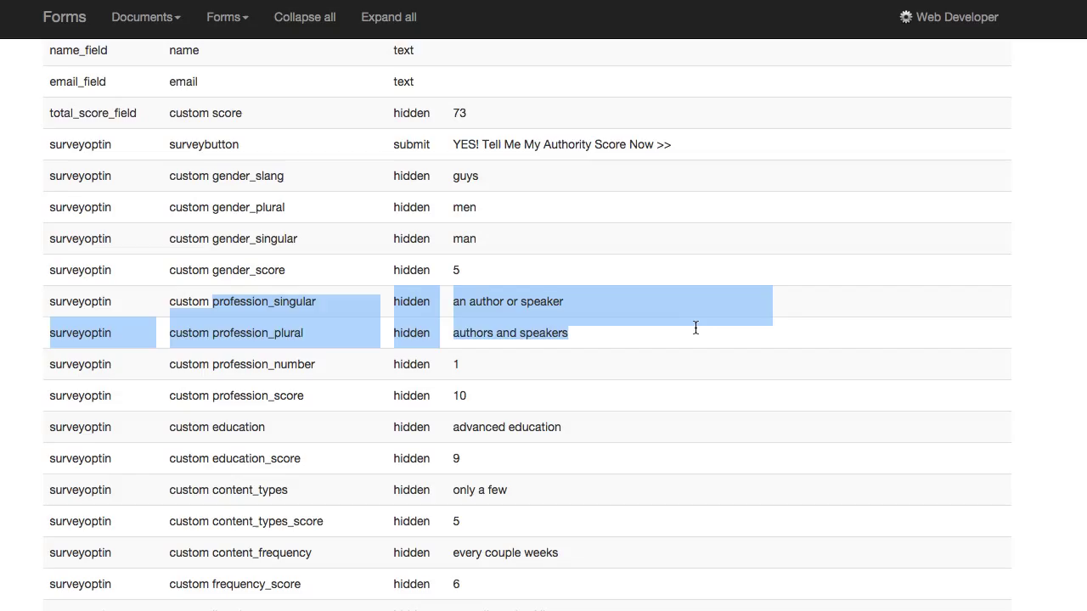
- Highlight the profession_singular field and its value 'an author or speaker', then scroll the Forms table
click(696, 327)
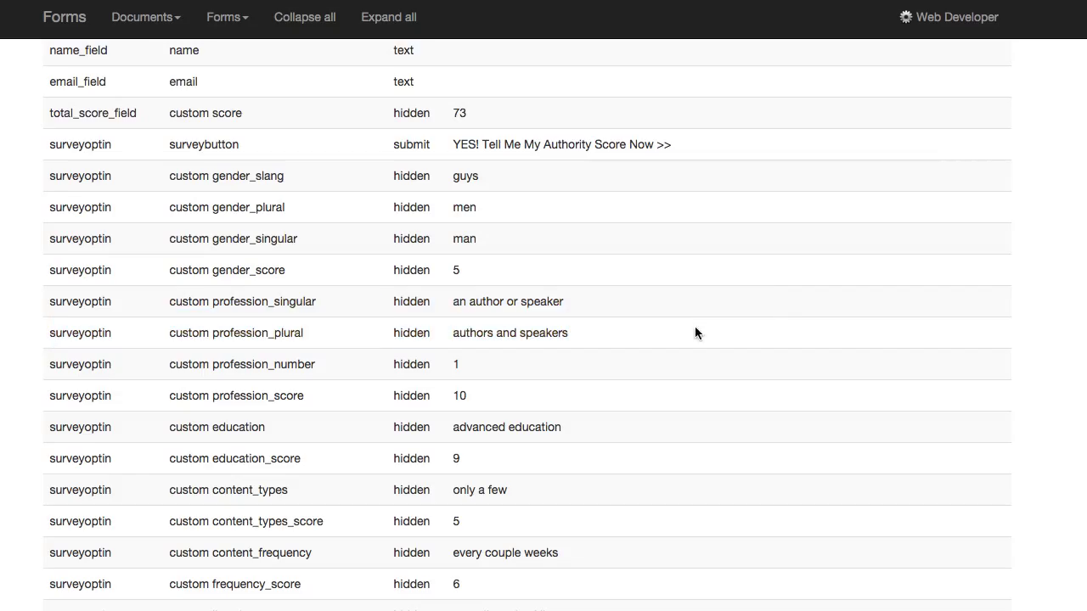
mouse_move(583, 311)
mouse_down()
mouse_move(536, 295)
mouse_move(448, 295)
mouse_up()
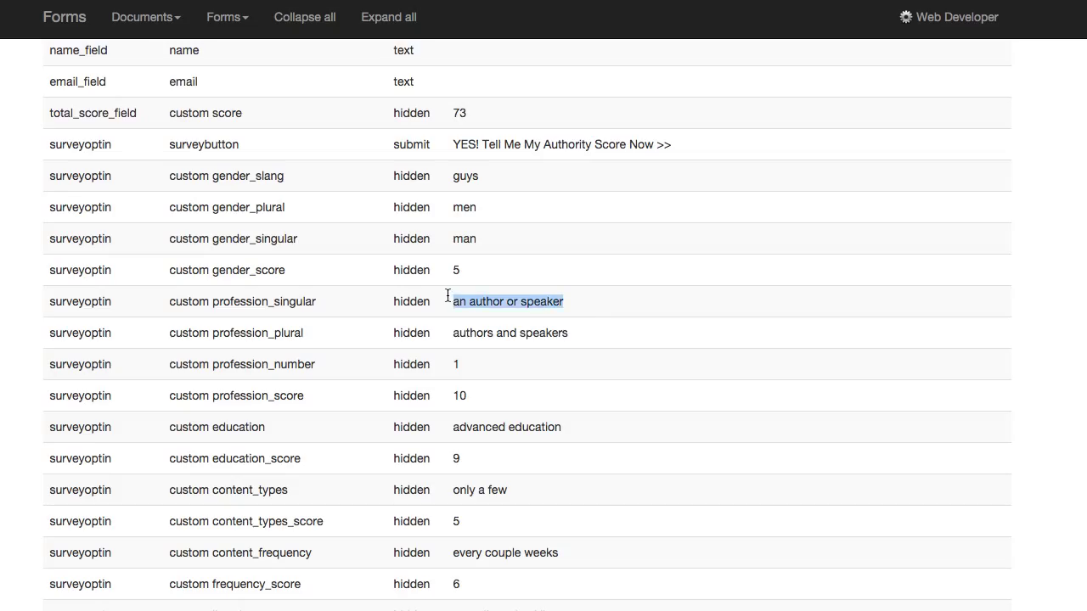
drag(316, 301, 163, 301)
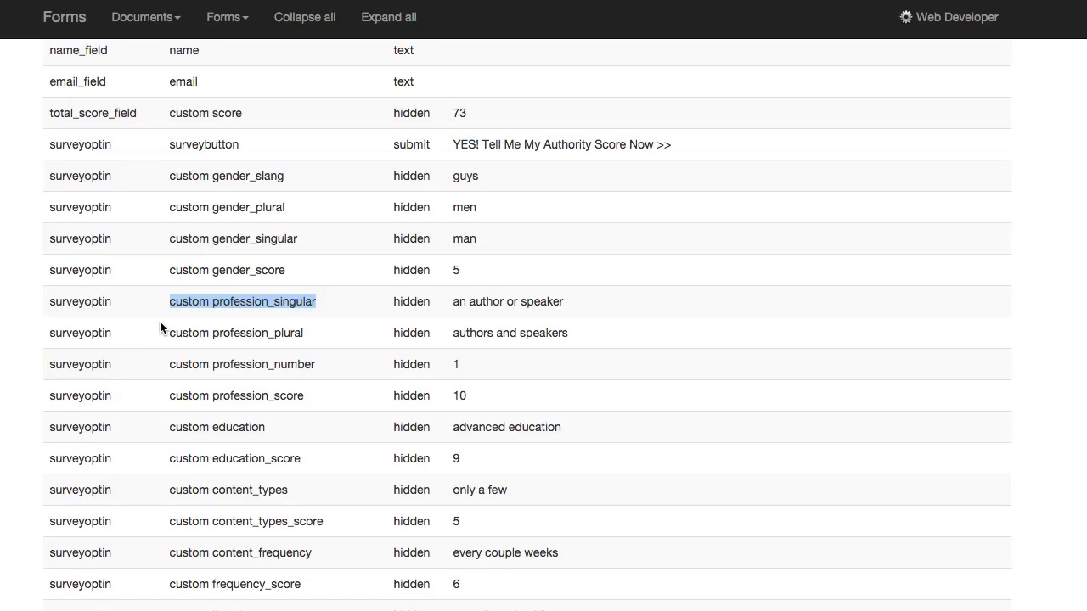
scroll(159, 321, down, 5)
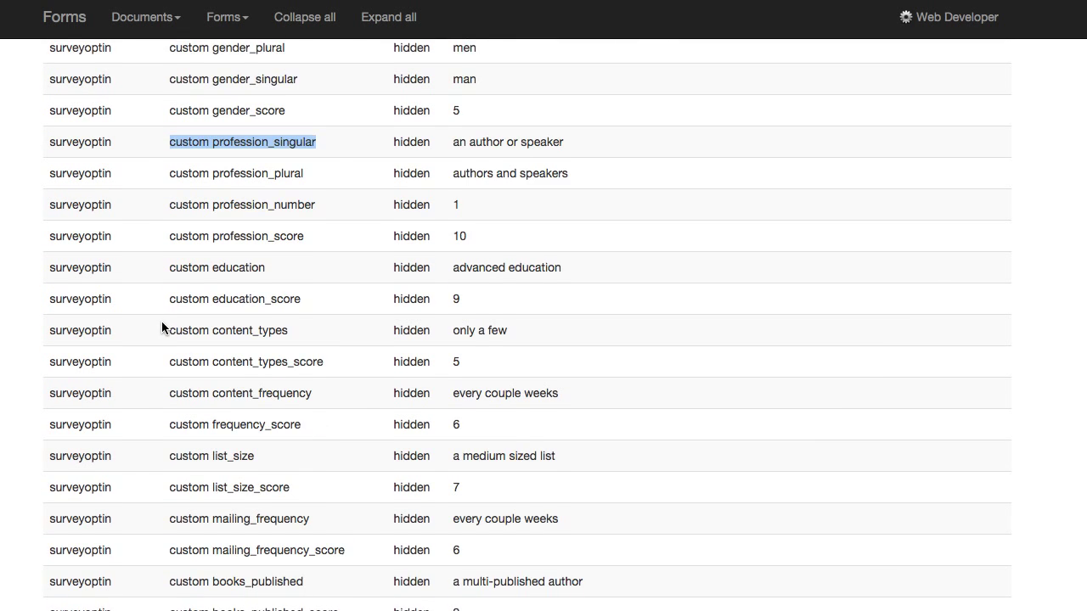
scroll(485, 412, down, 5)
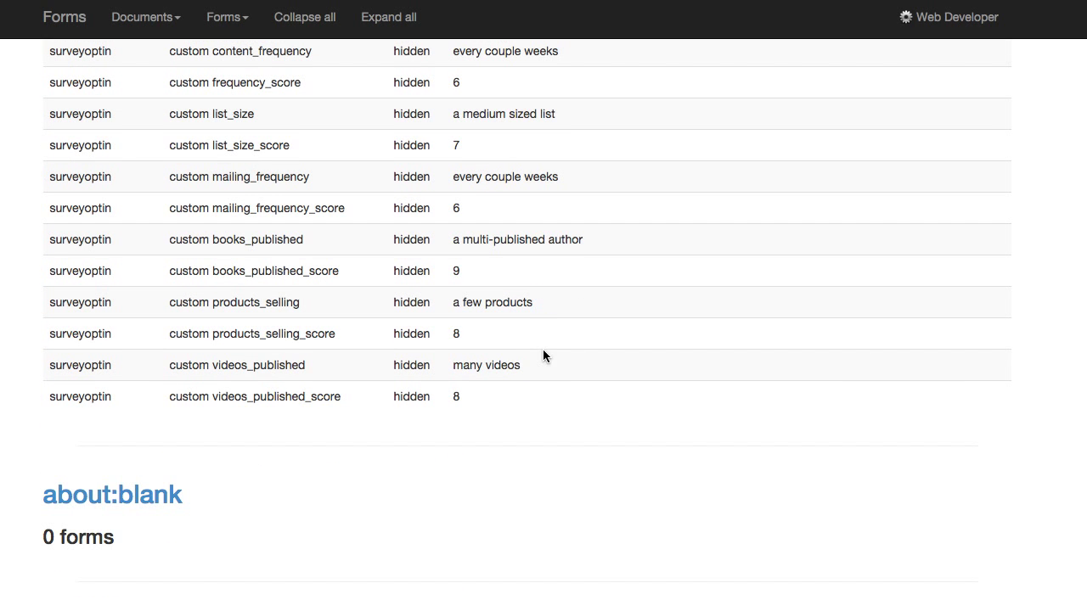
scroll(541, 355, up, 1)
scroll(541, 355, up, 15)
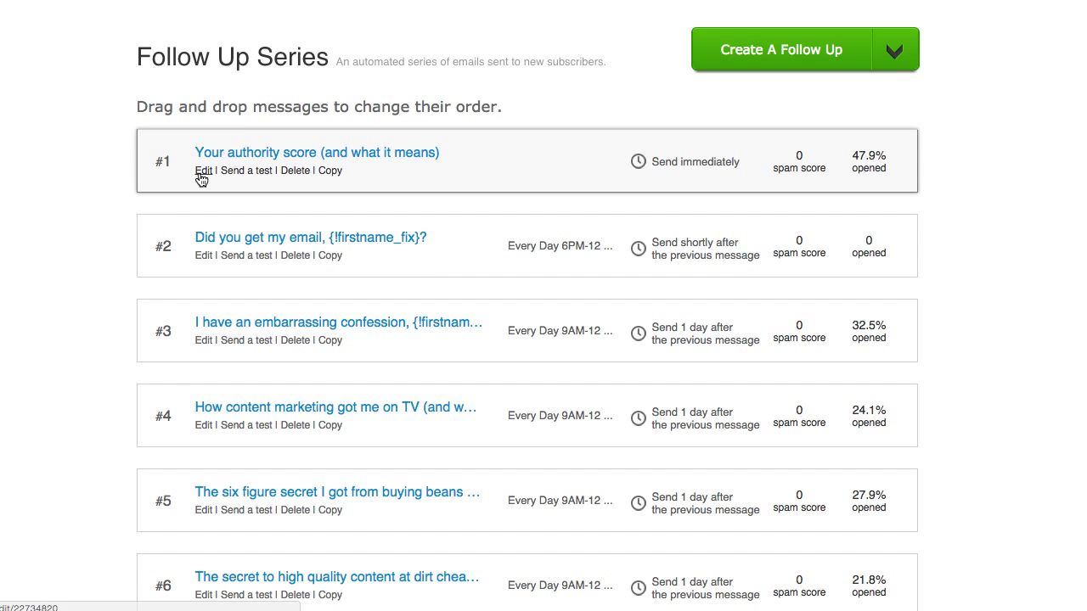
- Open follow-up message #1 and highlight its {!firstname_fix} greeting and {!custom score} tag
click(202, 172)
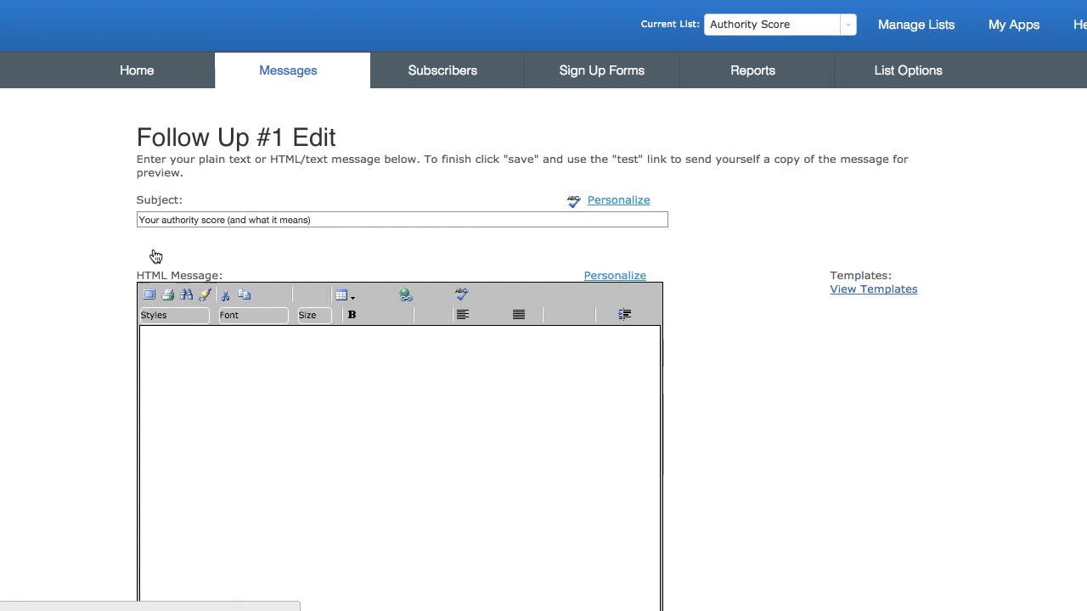
mouse_move(167, 450)
mouse_down()
mouse_move(295, 451)
mouse_move(141, 451)
mouse_up()
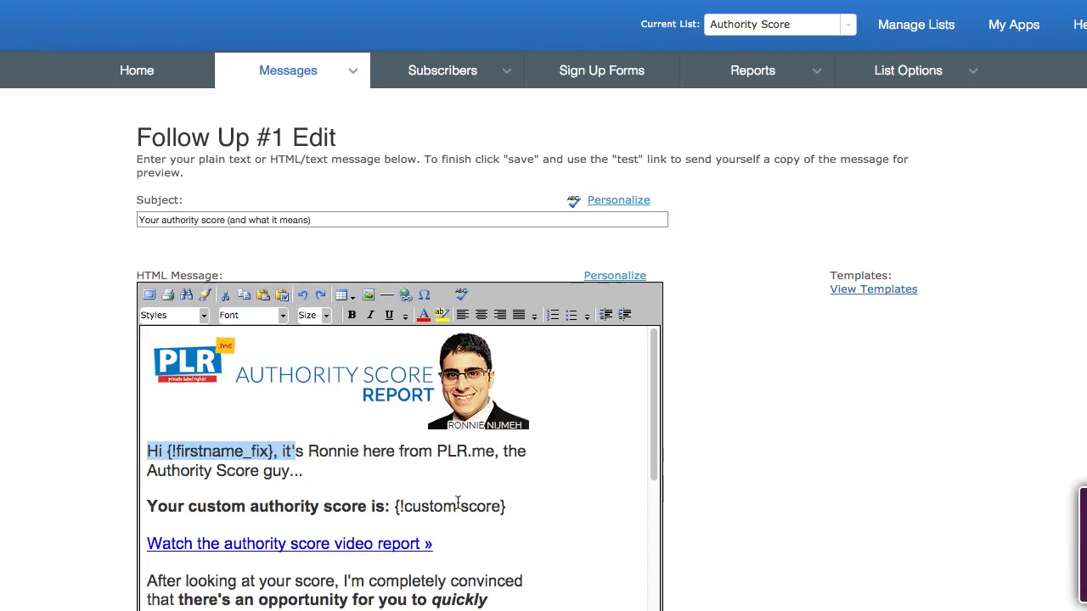
drag(508, 506, 394, 506)
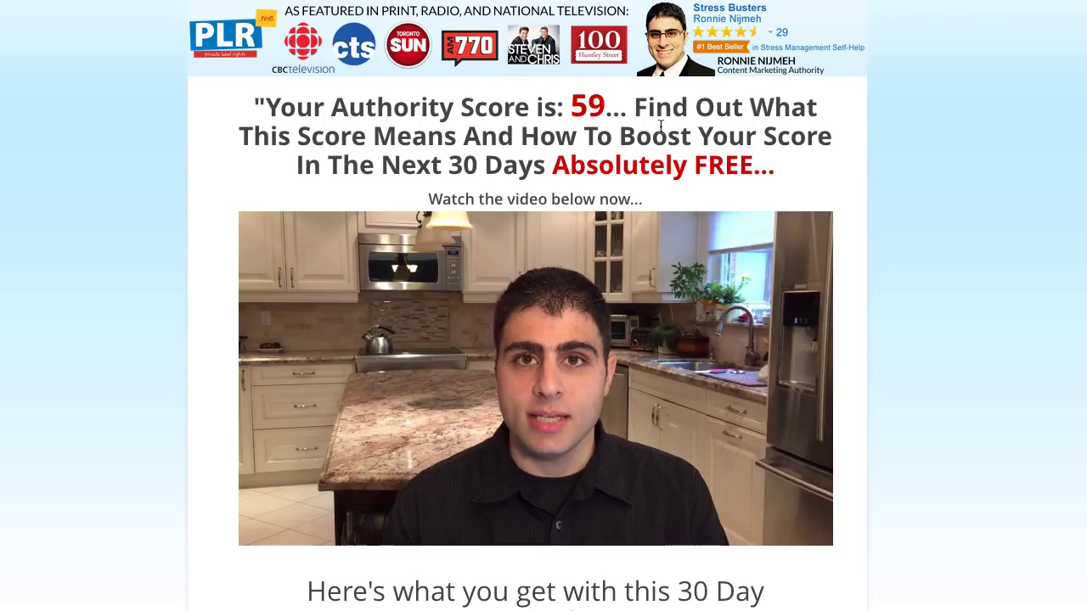
- Highlight the 'Authority Score is: 59' headline, then play the score video
drag(648, 112, 254, 91)
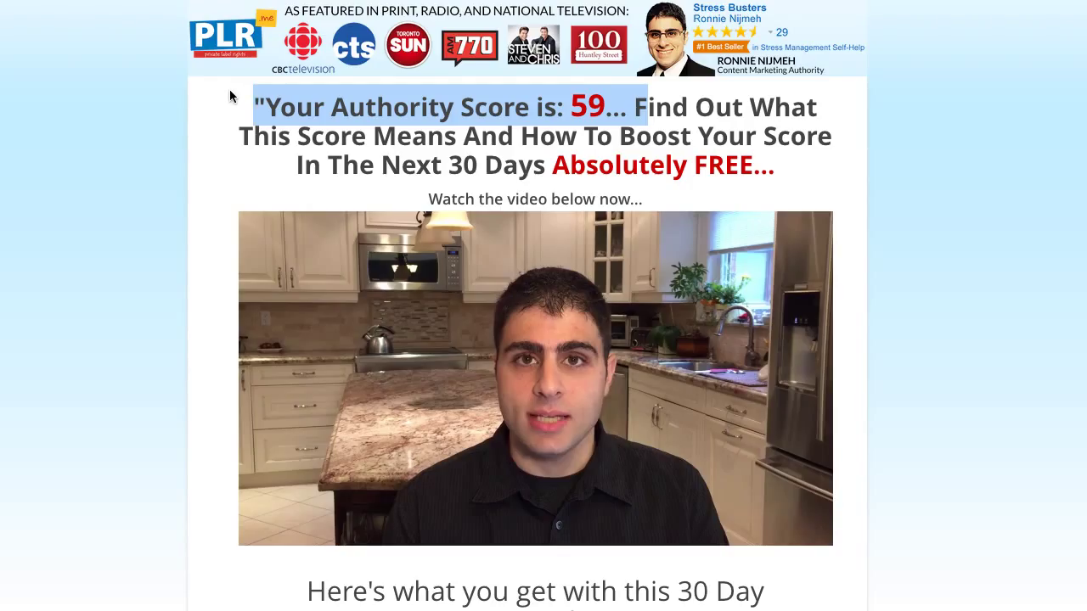
click(233, 104)
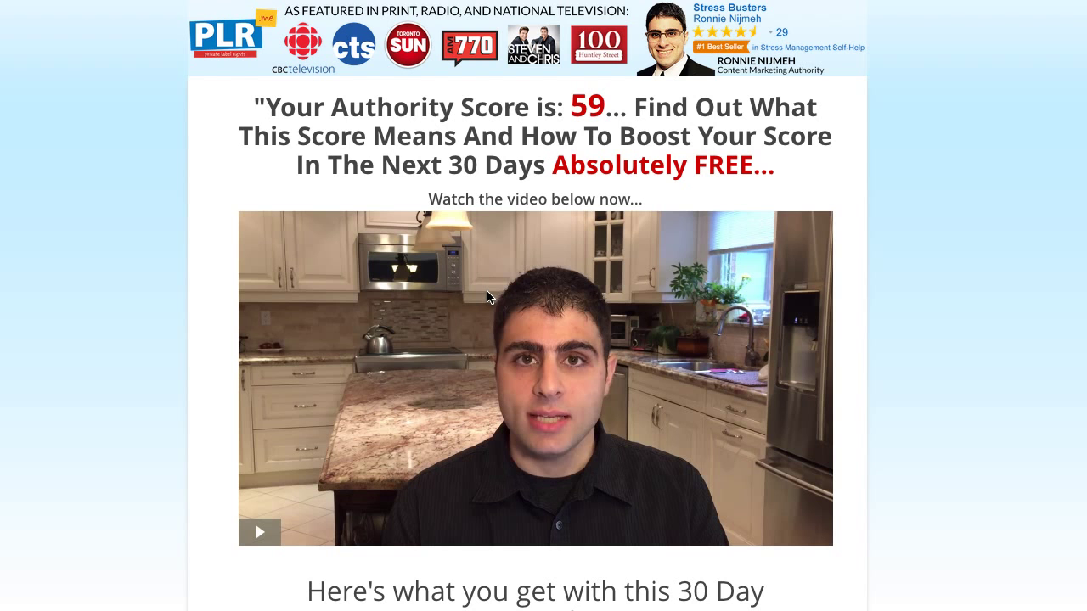
click(265, 537)
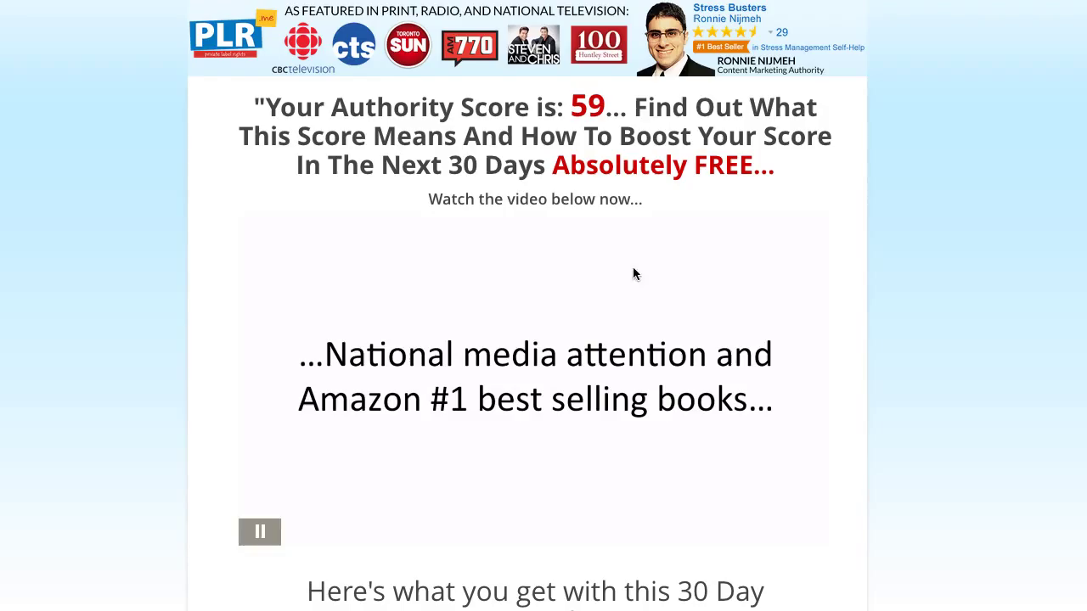
- Highlight the score 59 and pause the score explanation video
double_click(602, 103)
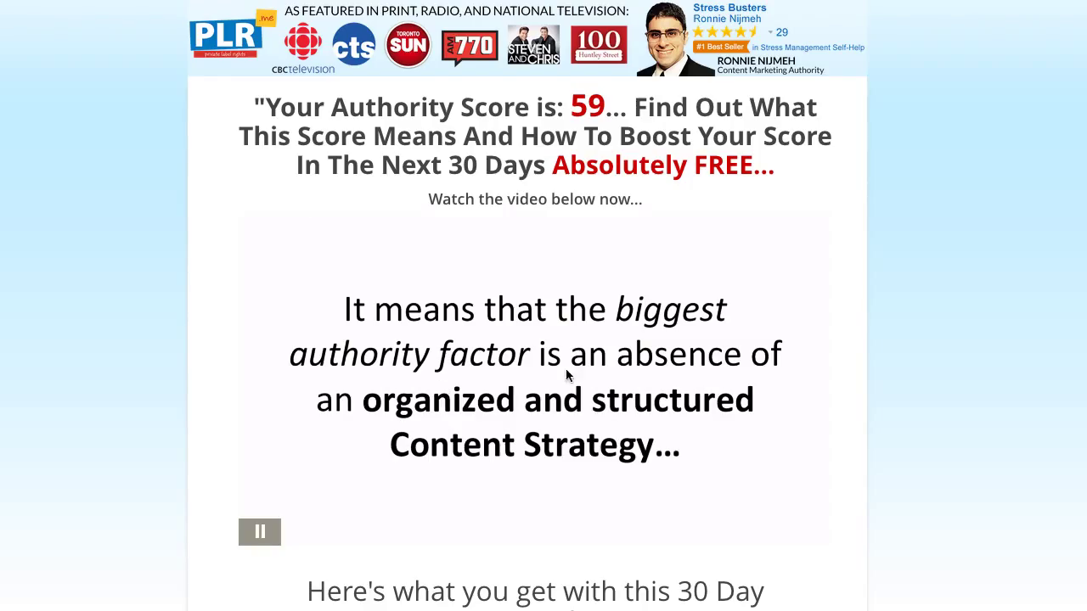
click(260, 537)
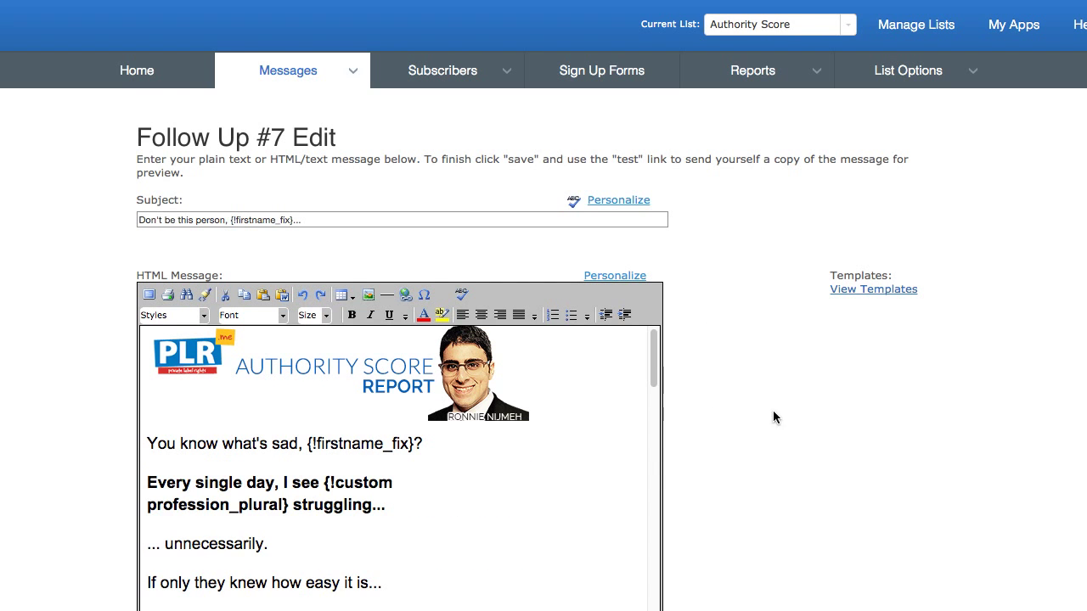
- Place the cursor in the Follow Up #7 email body in the HTML editor
scroll(773, 416, down, 1)
scroll(647, 419, down, 3)
click(438, 357)
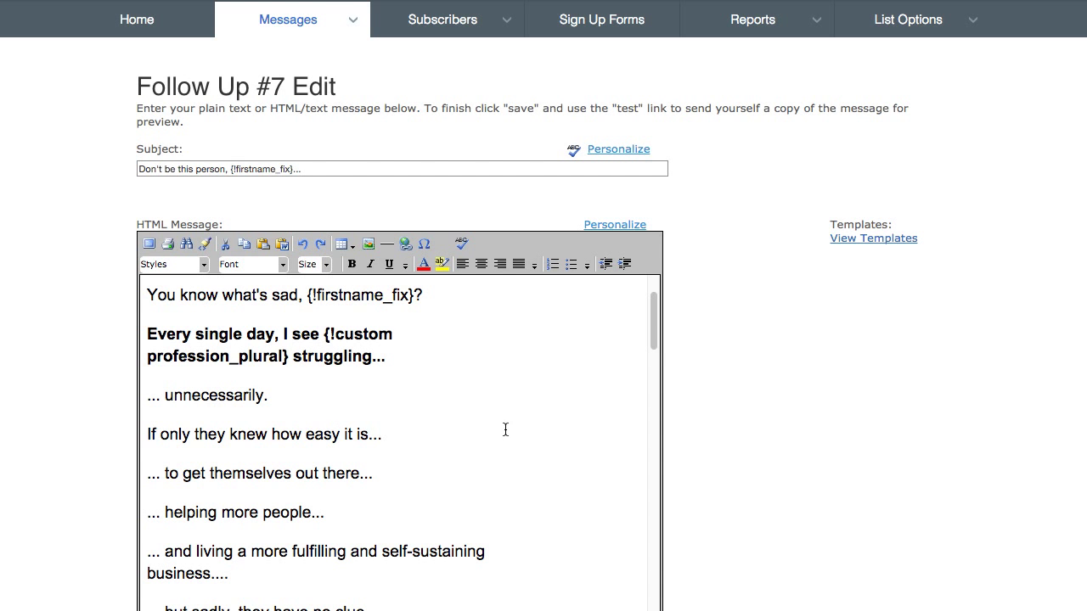
- Highlight the {!custom ...} lines for profession, education and list size
scroll(433, 457, down, 5)
scroll(433, 458, down, 4)
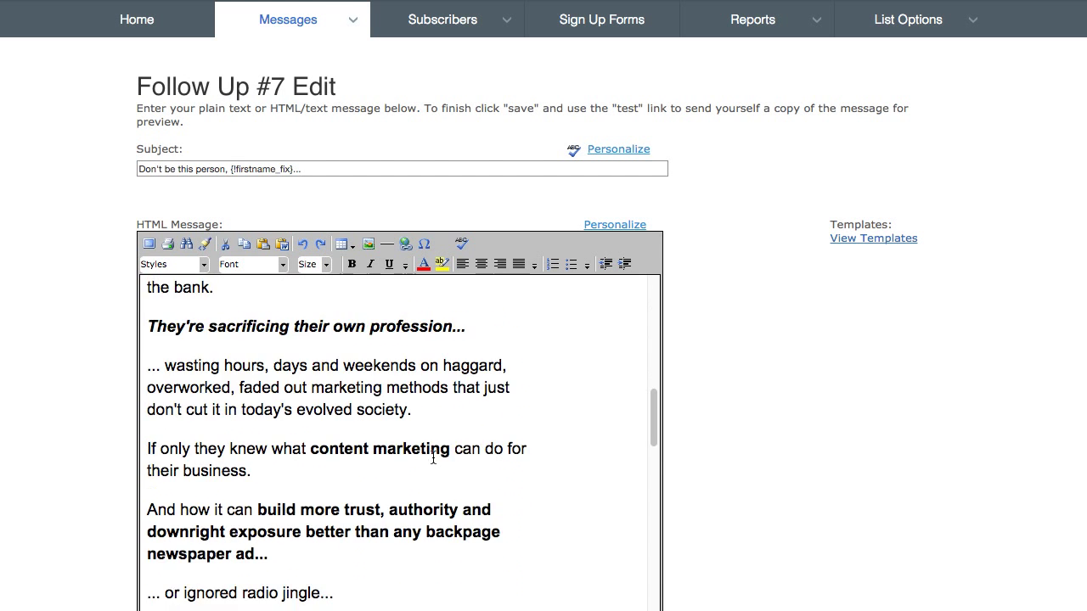
scroll(433, 457, down, 4)
scroll(433, 457, down, 5)
scroll(433, 458, down, 5)
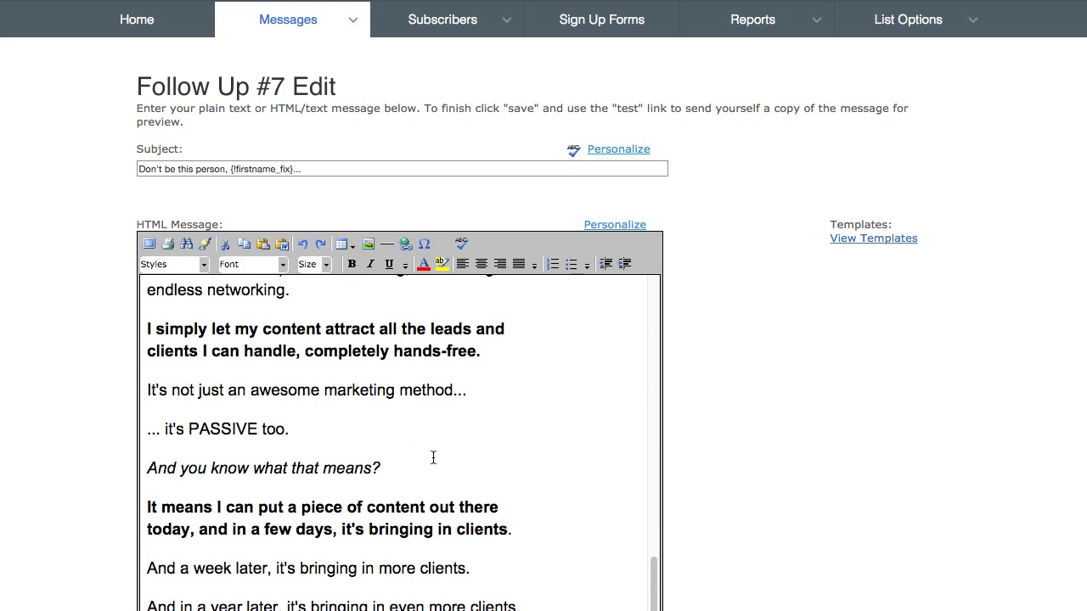
scroll(621, 461, down, 4)
scroll(620, 461, down, 2)
scroll(809, 453, down, 3)
scroll(809, 452, down, 2)
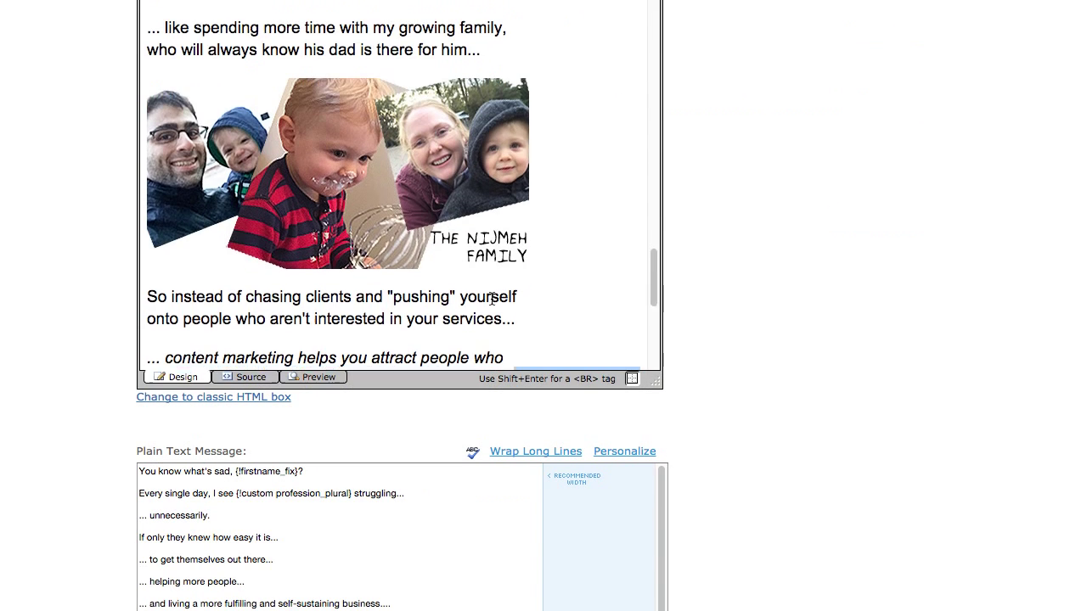
drag(175, 323, 413, 348)
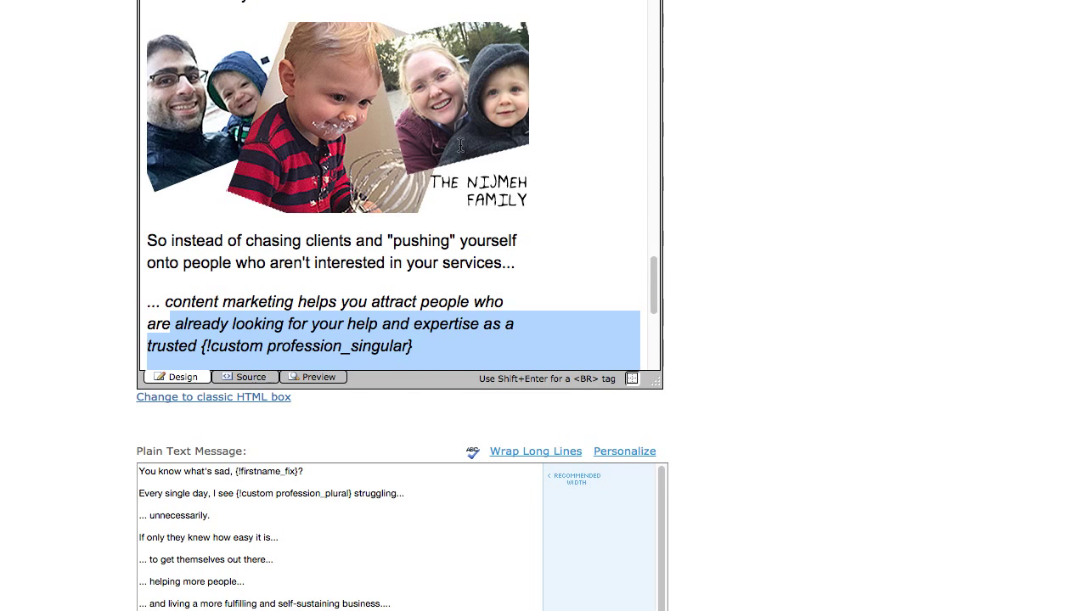
drag(175, 324, 456, 300)
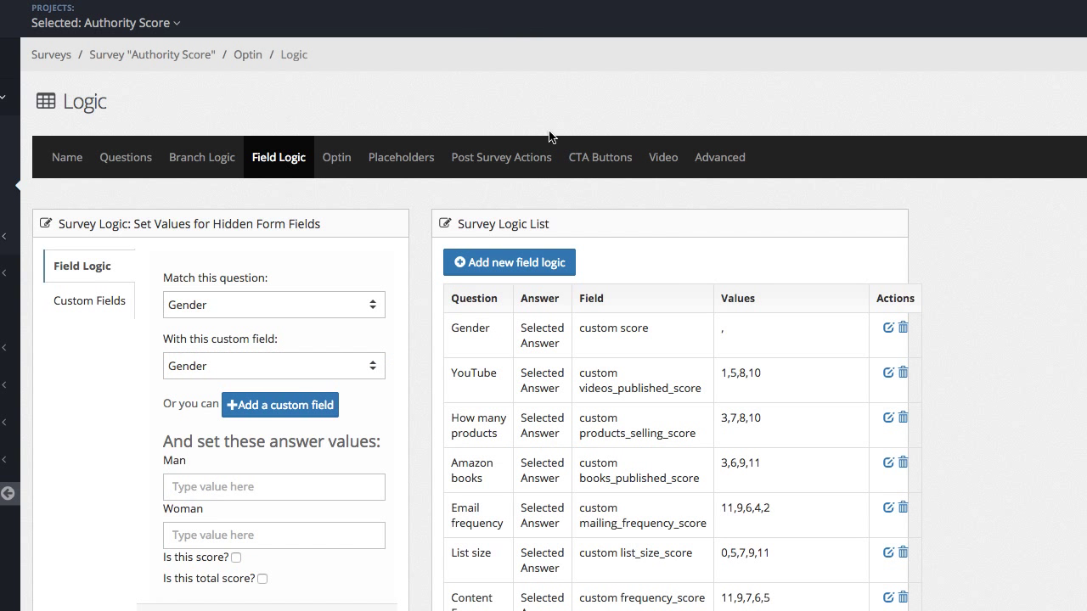
- Review the Field Logic list, highlighting the YouTube and products score values
scroll(731, 170, down, 2)
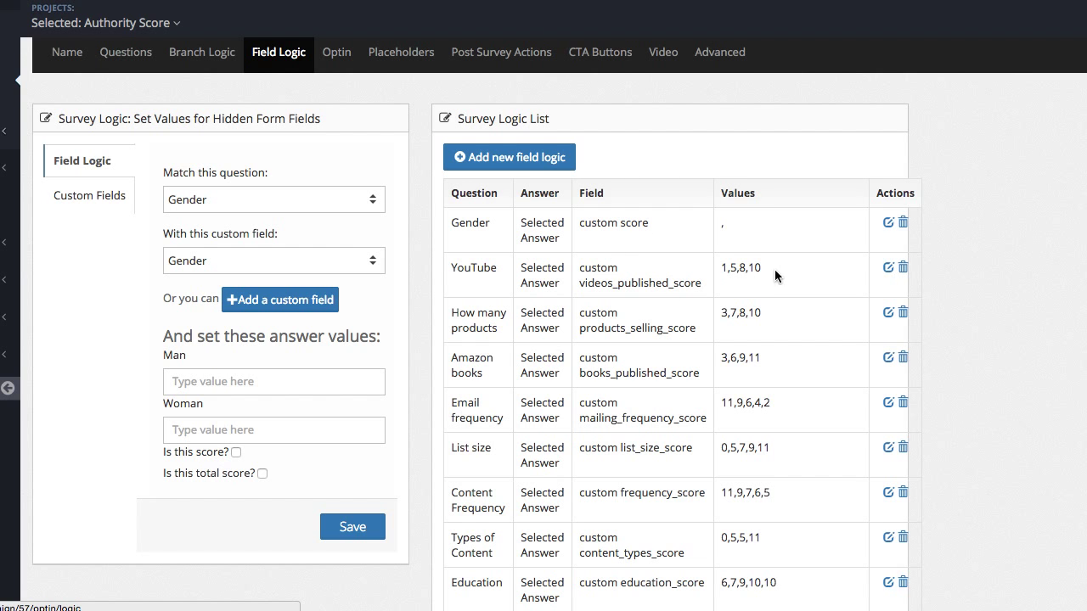
drag(721, 267, 767, 327)
click(767, 328)
scroll(716, 301, down, 2)
scroll(717, 302, down, 2)
scroll(720, 374, down, 1)
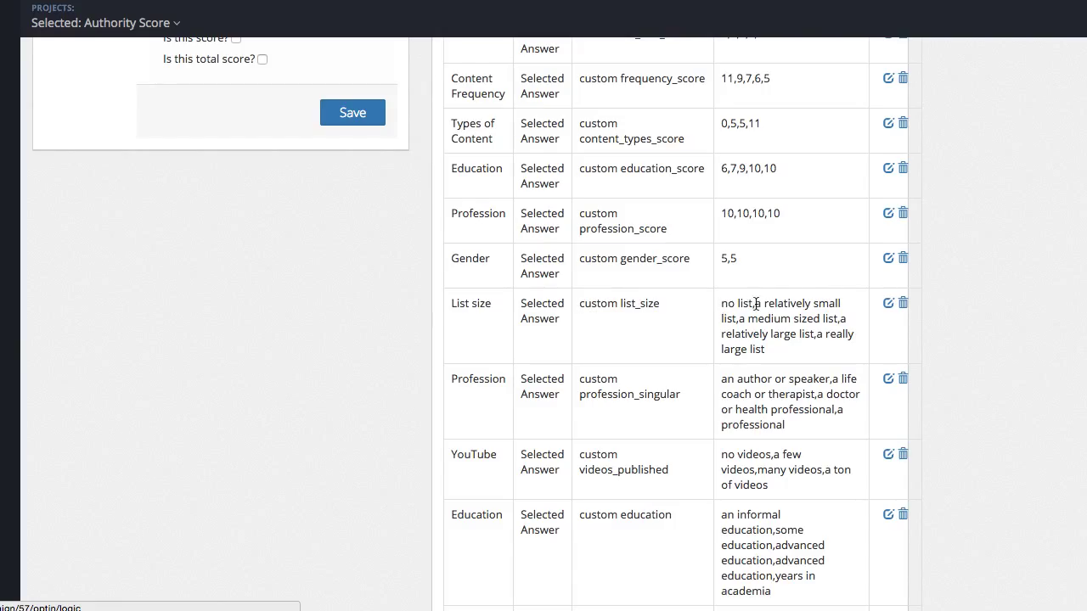
mouse_move(755, 304)
mouse_down()
mouse_move(717, 303)
mouse_move(813, 319)
mouse_move(780, 351)
mouse_up()
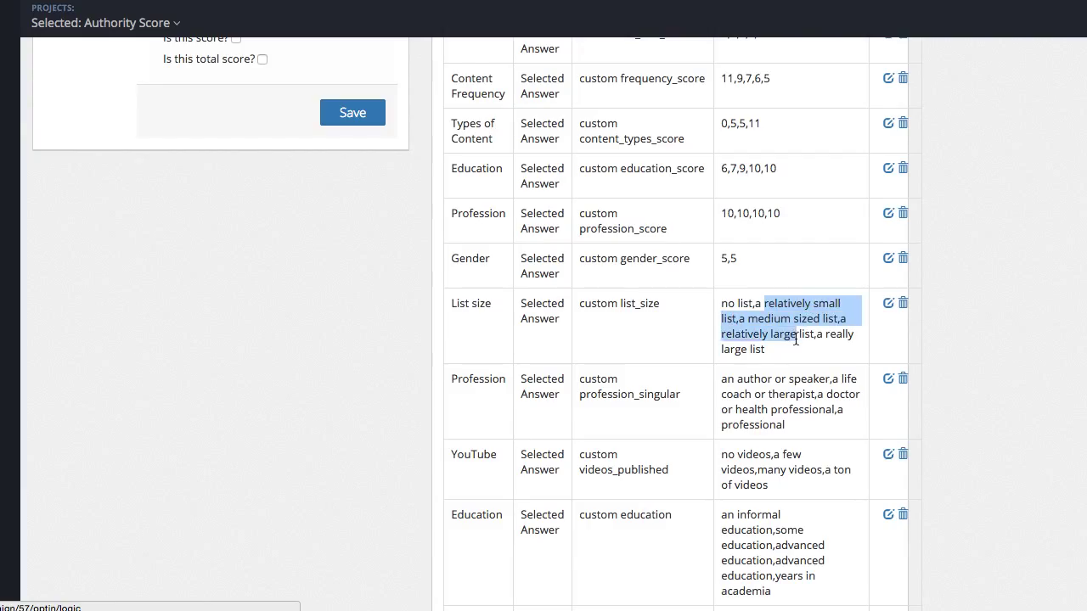
click(780, 351)
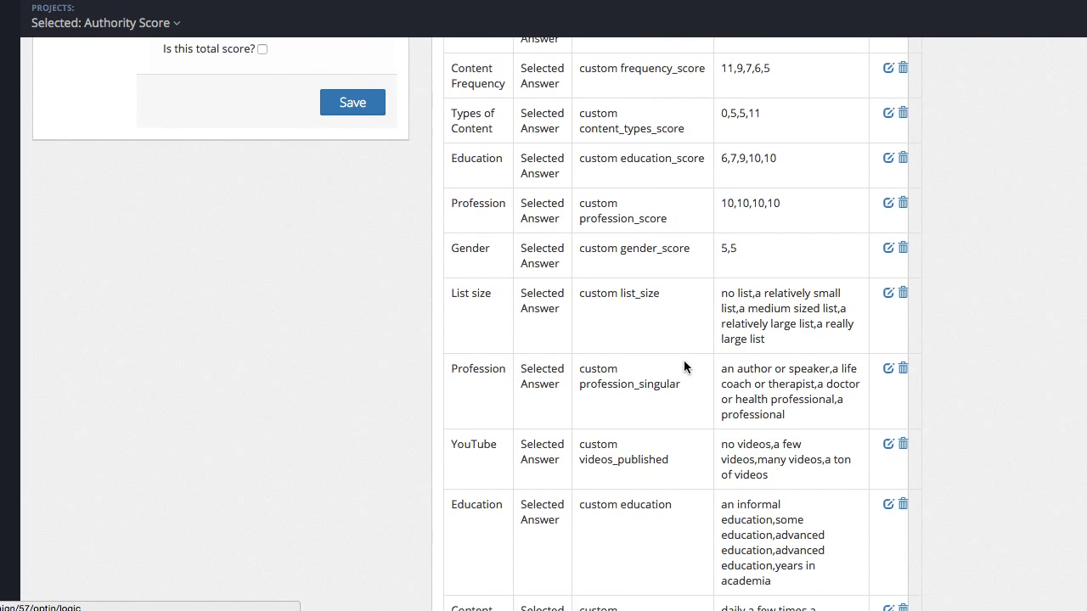
scroll(683, 360, up, 15)
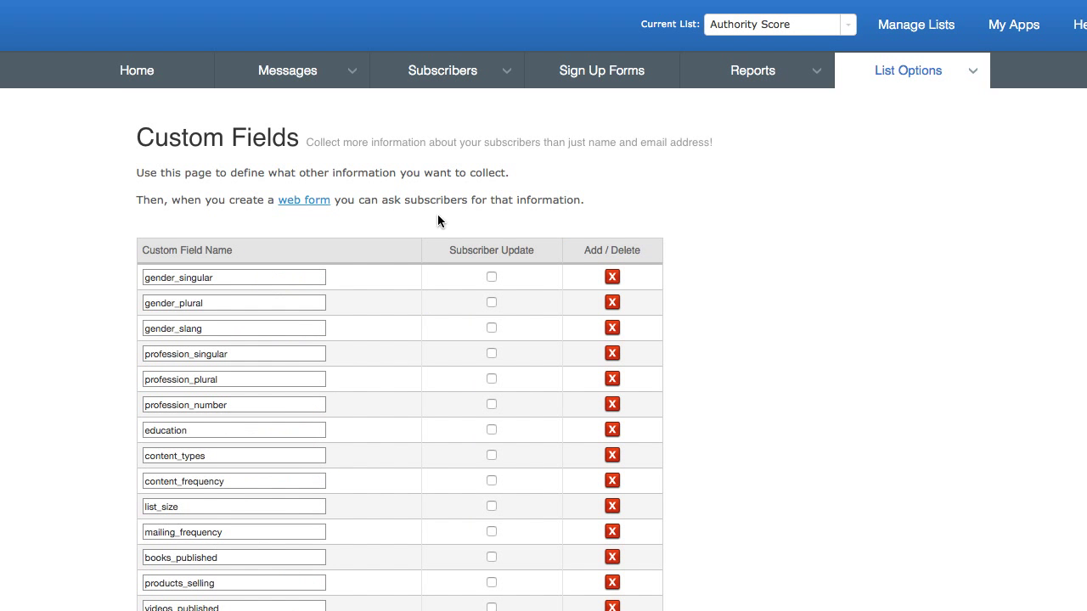
- Scroll the Authority Score custom fields, highlighting the list_size and books_published field names
scroll(190, 215, down, 1)
scroll(189, 216, down, 2)
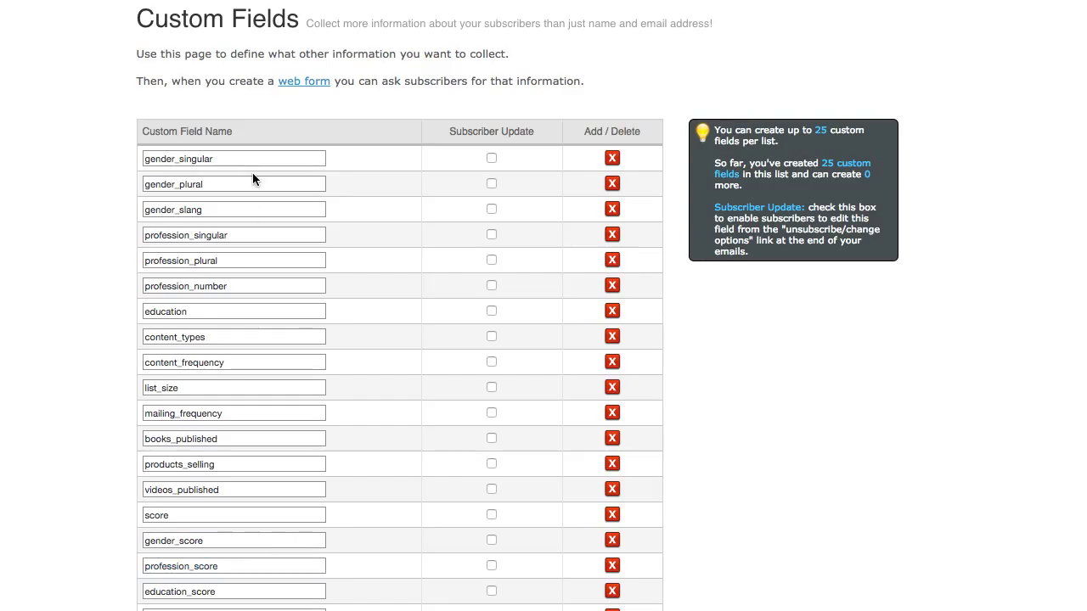
scroll(399, 356, down, 2)
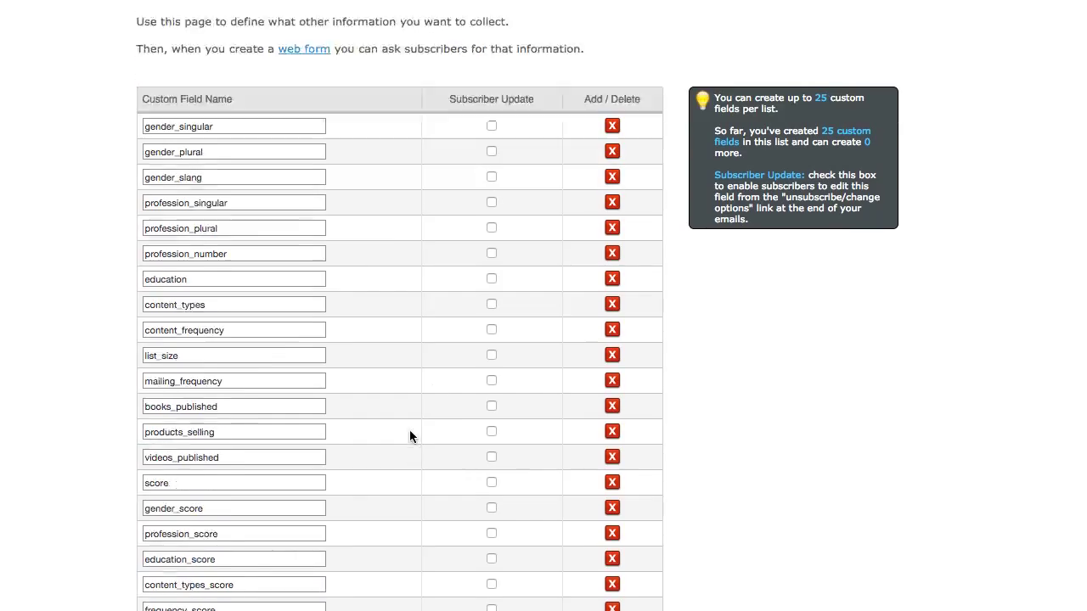
drag(267, 303, 110, 297)
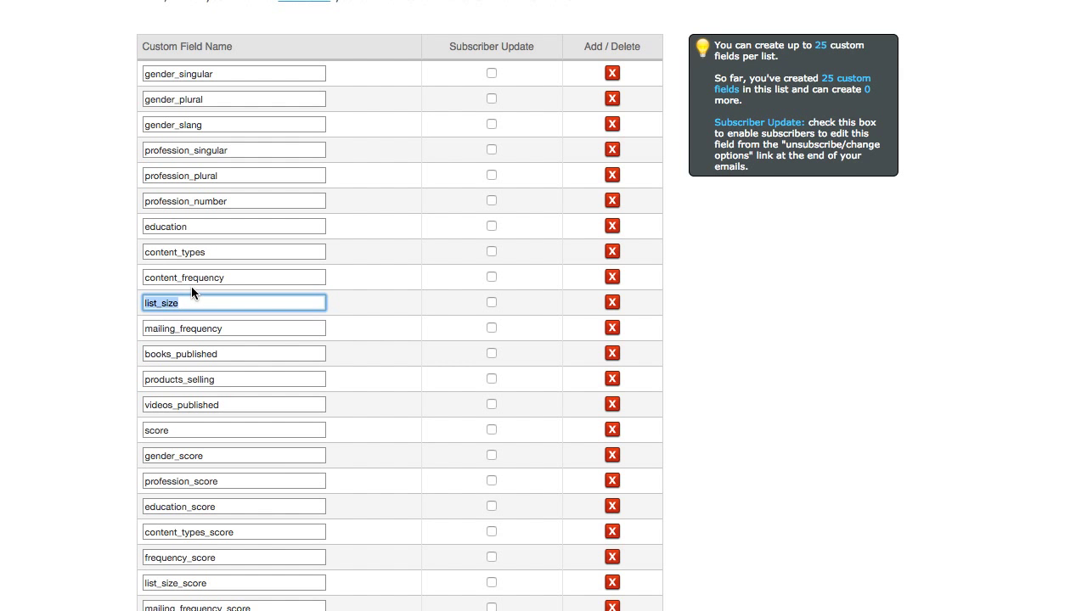
scroll(407, 474, down, 1)
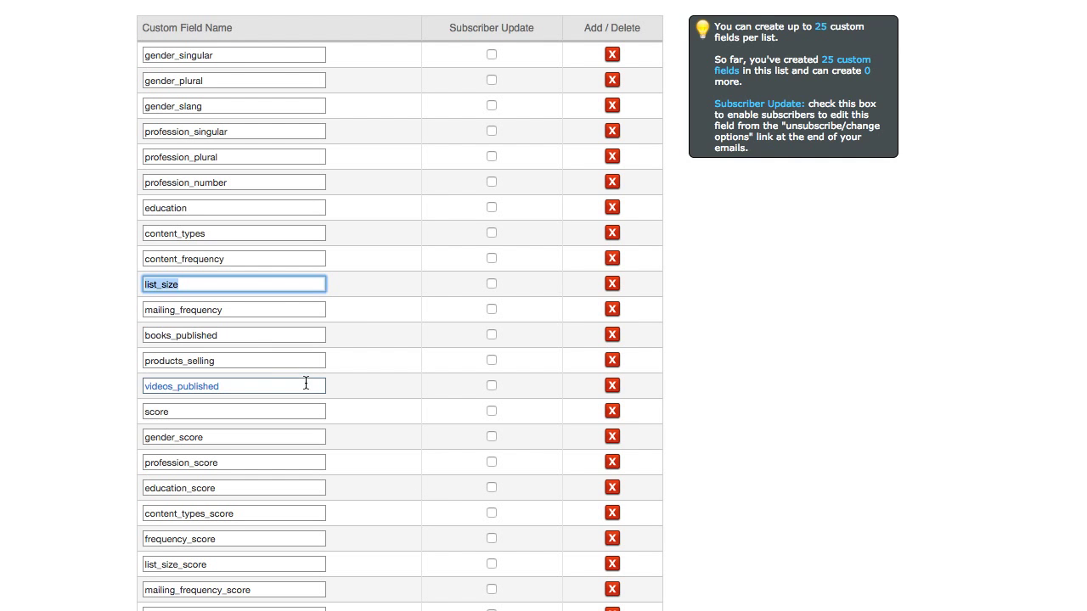
drag(314, 336, 94, 335)
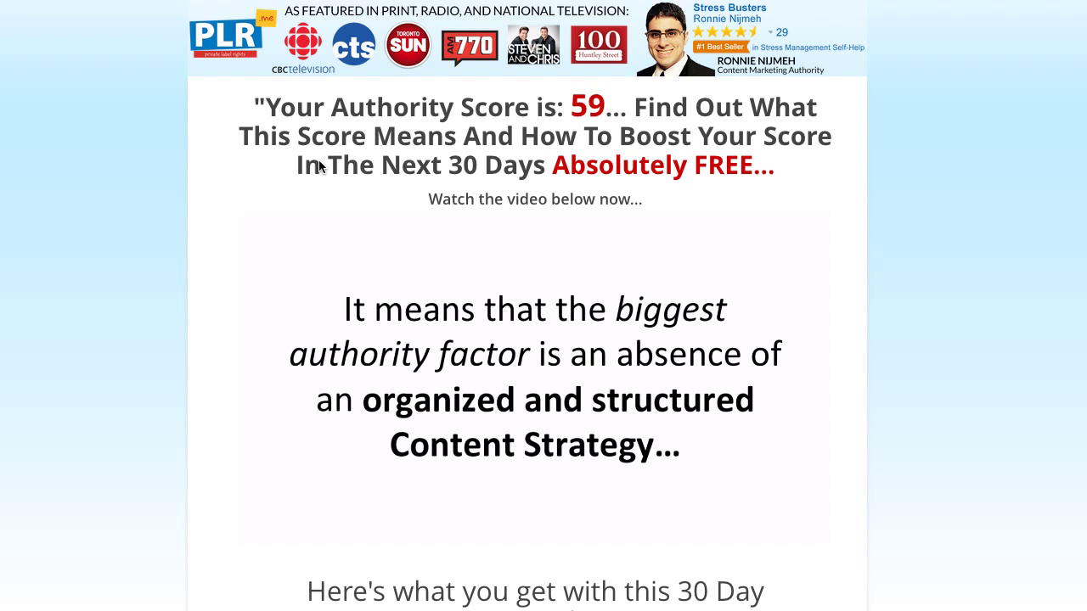
mouse_move(534, 378)
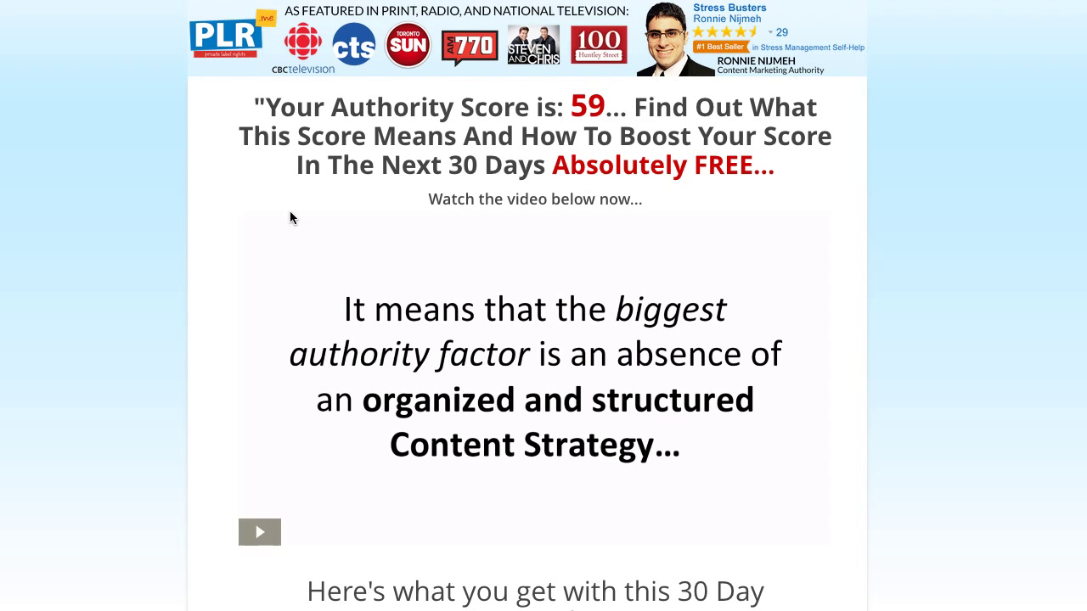
drag(255, 108, 712, 265)
click(907, 196)
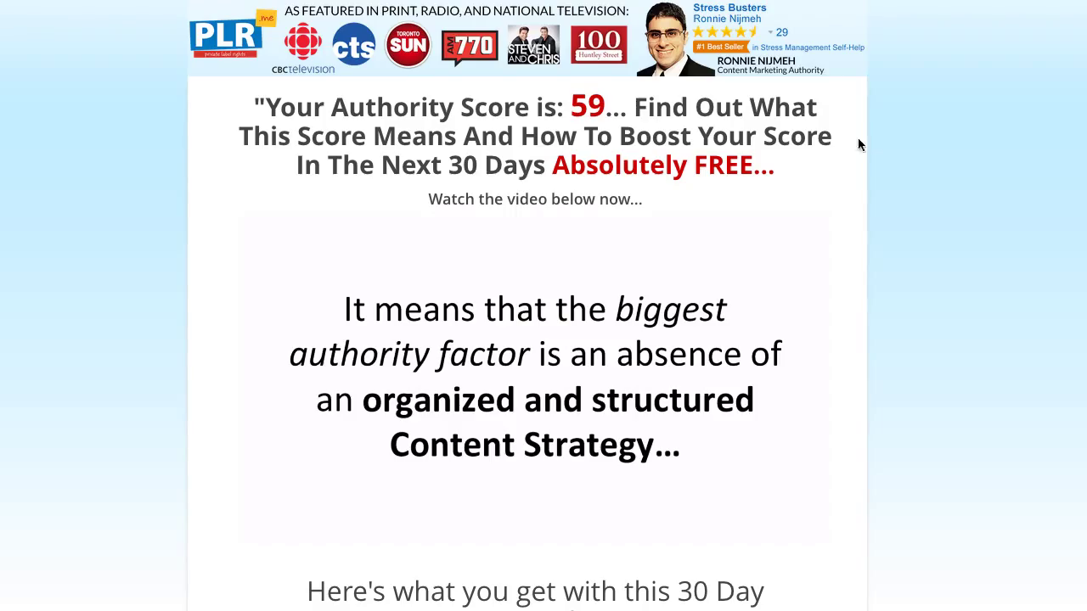
drag(249, 109, 629, 111)
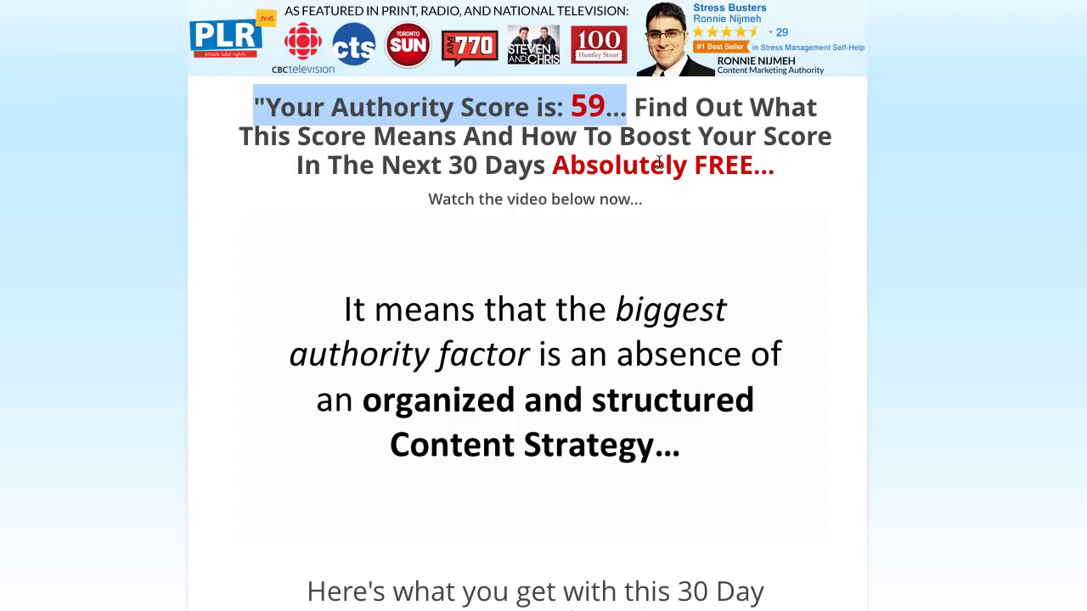
click(405, 162)
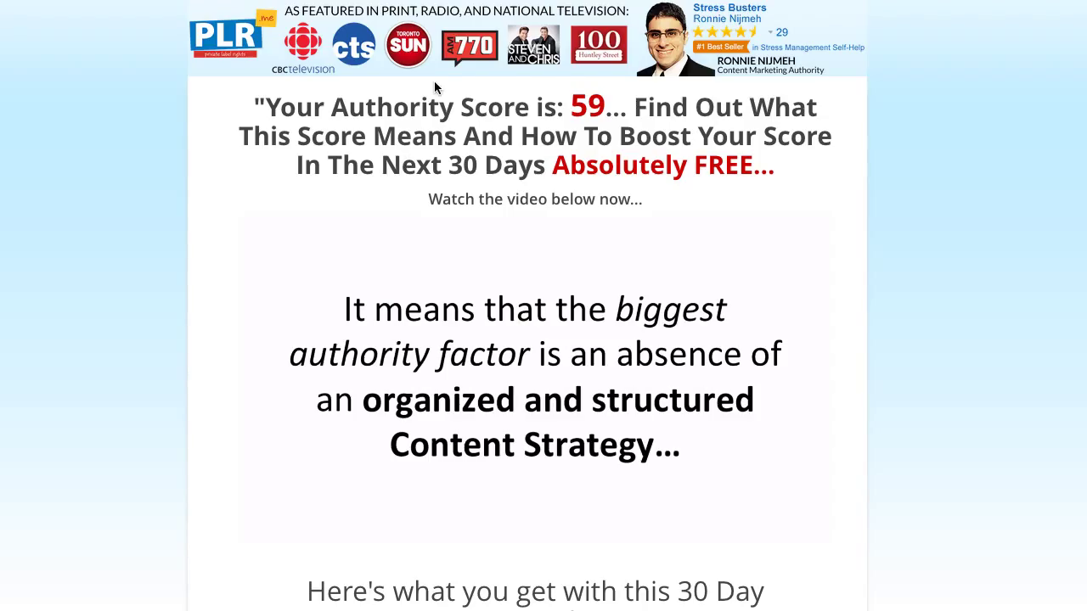